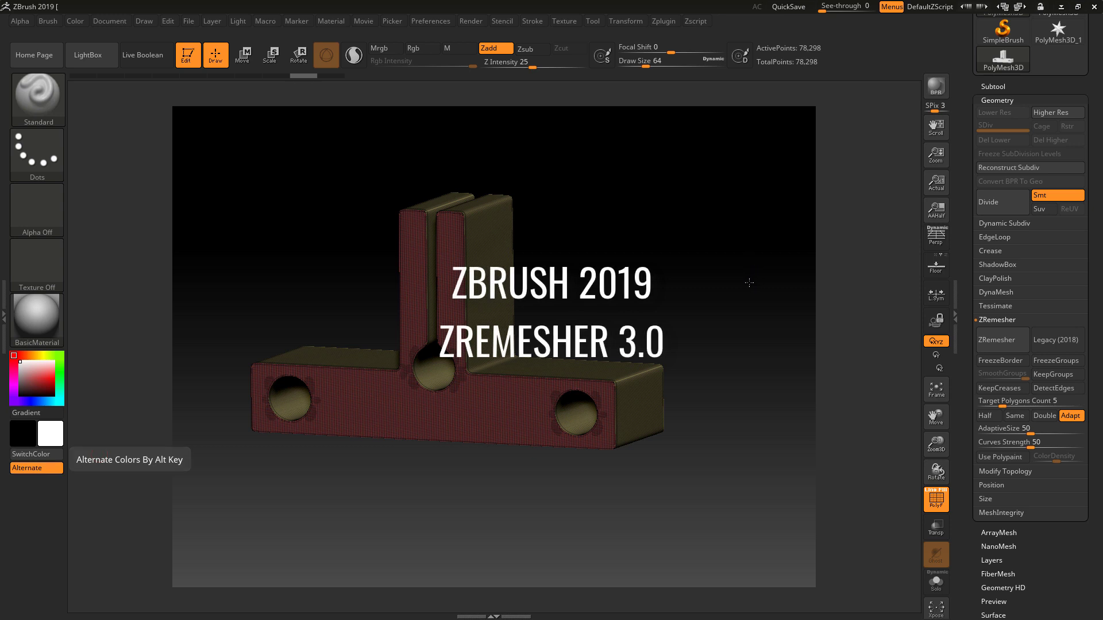
Step: Orbit and pan the view toward the bracket's red face above the round slot, holding Shift for Smooth
{"action": "left_click_drag", "start_coordinate": [745, 257], "coordinate": [710, 287]}
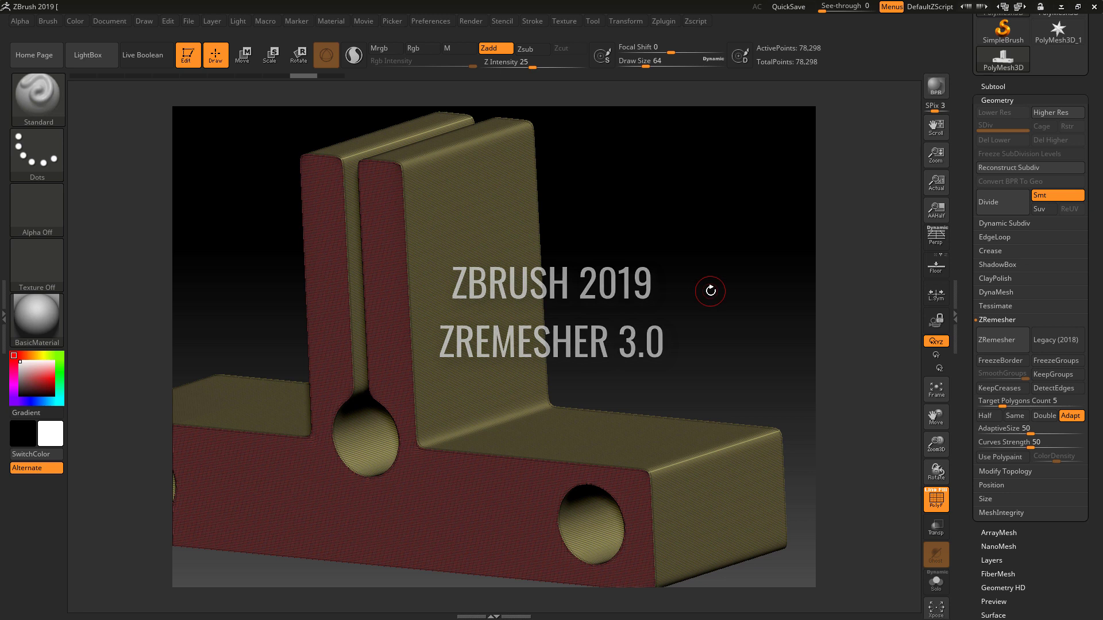
{"action": "left_click_drag", "start_coordinate": [707, 284], "coordinate": [741, 282], "text": "alt"}
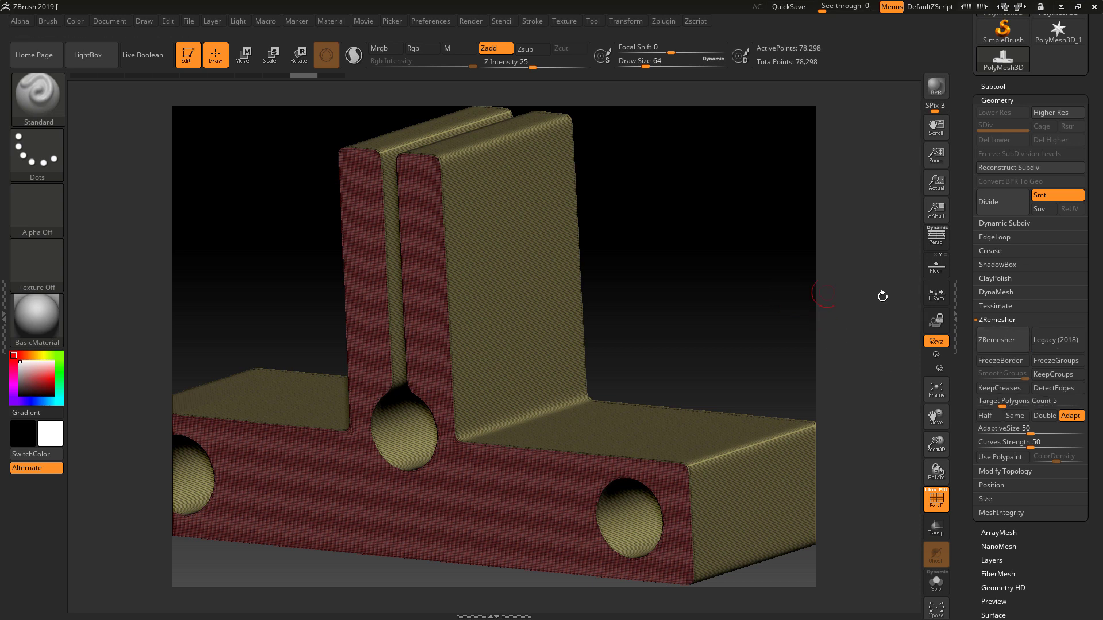
{"action": "left_click_drag", "start_coordinate": [763, 303], "coordinate": [748, 268]}
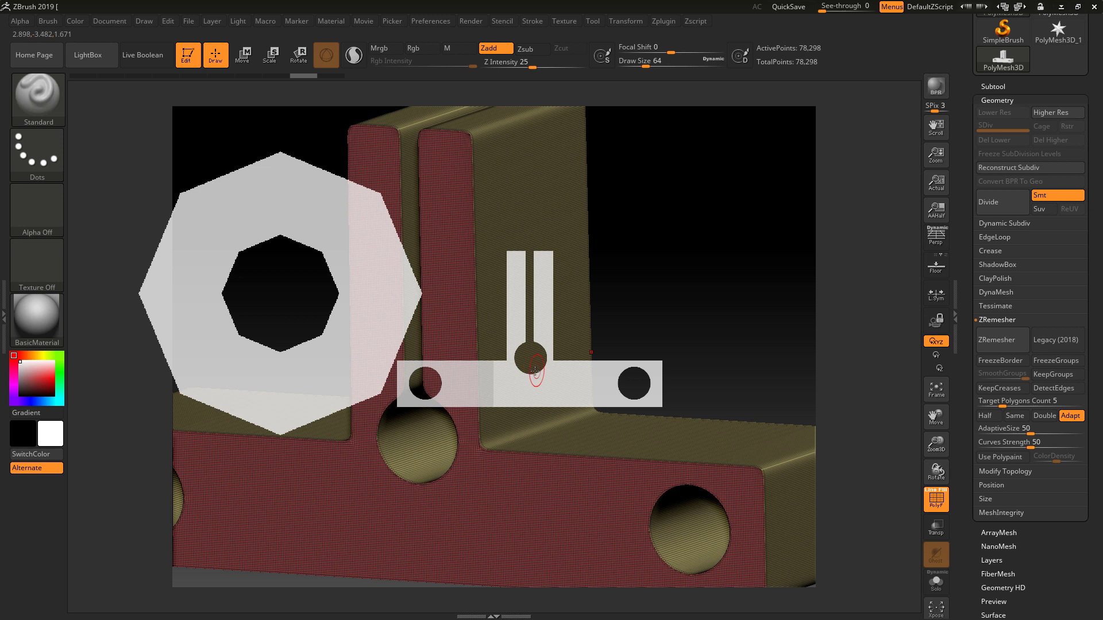
{"action": "key", "text": "shift"}
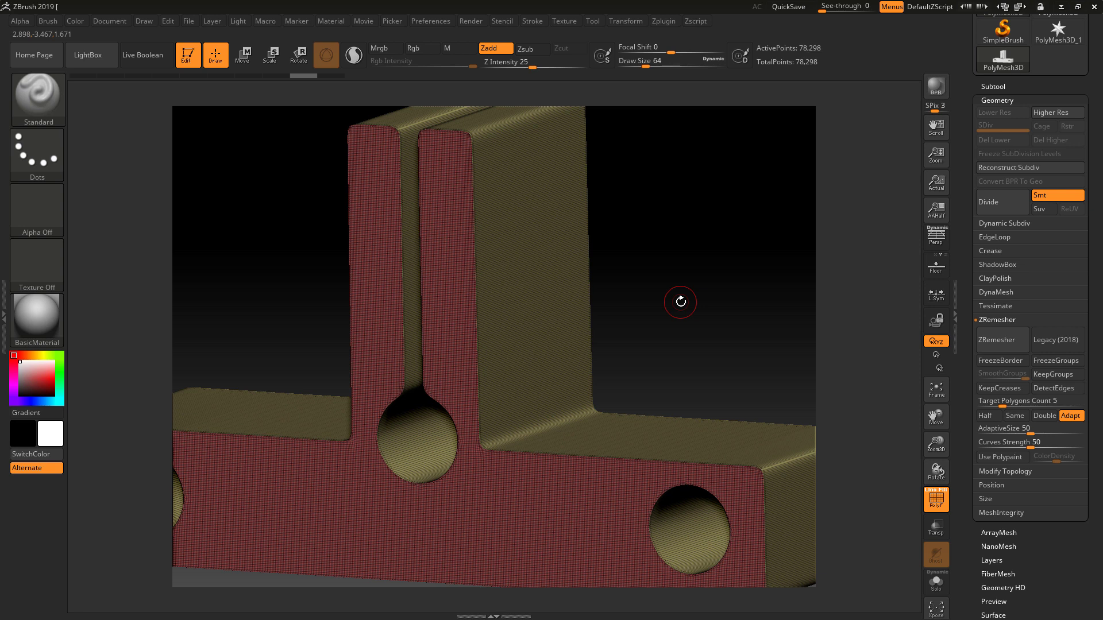
{"action": "left_click_drag", "start_coordinate": [681, 302], "coordinate": [735, 344]}
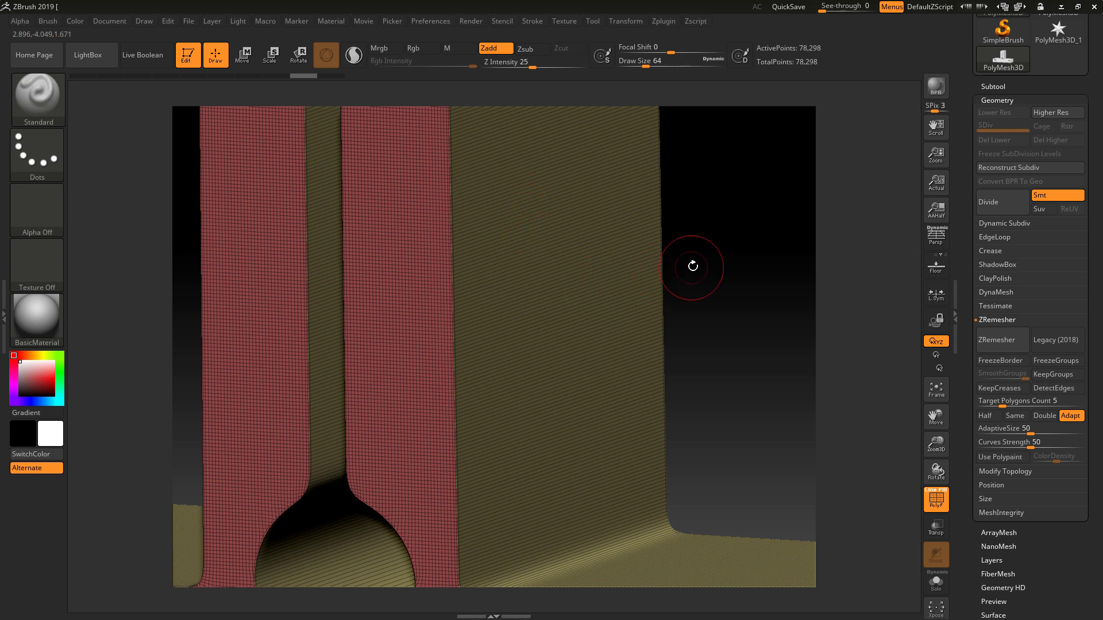
{"action": "left_click_drag", "start_coordinate": [695, 259], "coordinate": [631, 244]}
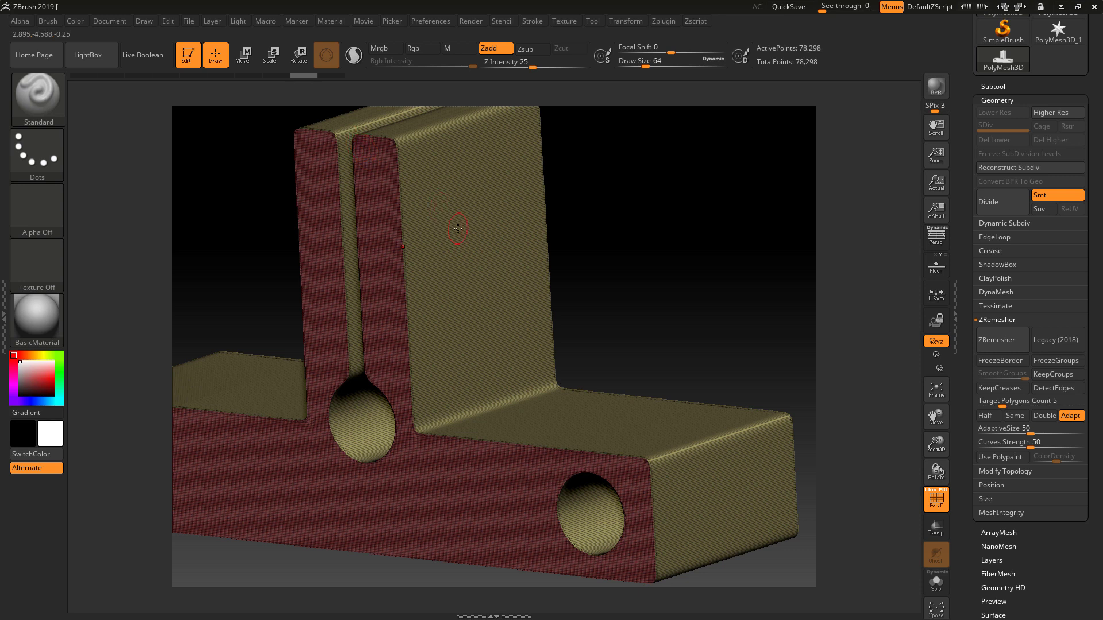
Step: Undo the test sculpt strokes on the red face with Ctrl+Z, then pan the bracket right
{"action": "left_click_drag", "start_coordinate": [380, 261], "coordinate": [387, 307]}
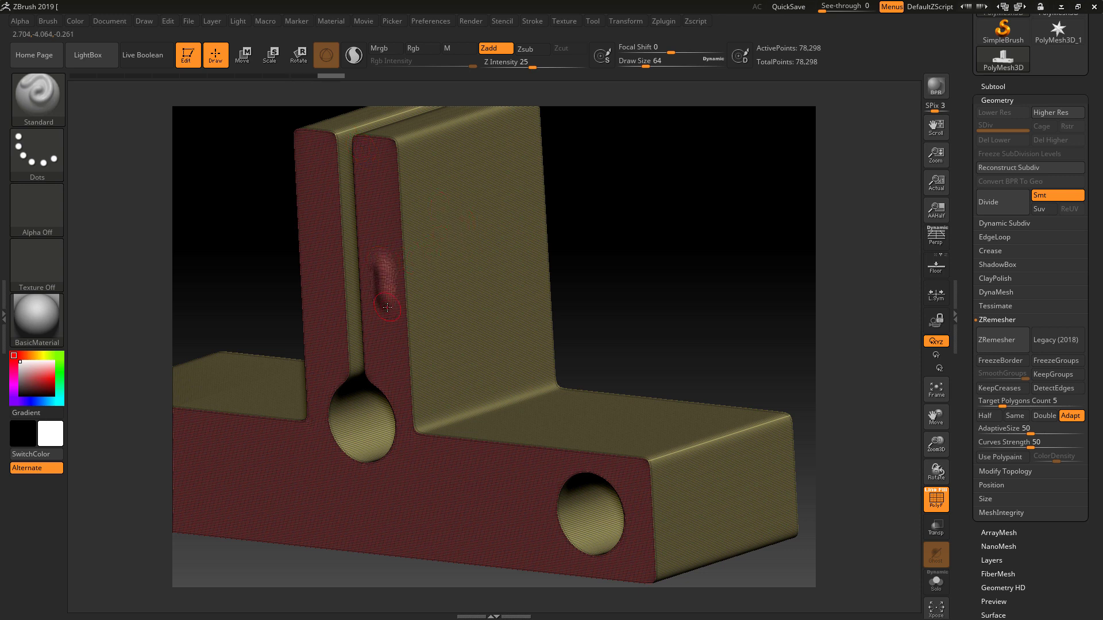
{"action": "key", "text": "ctrl+z"}
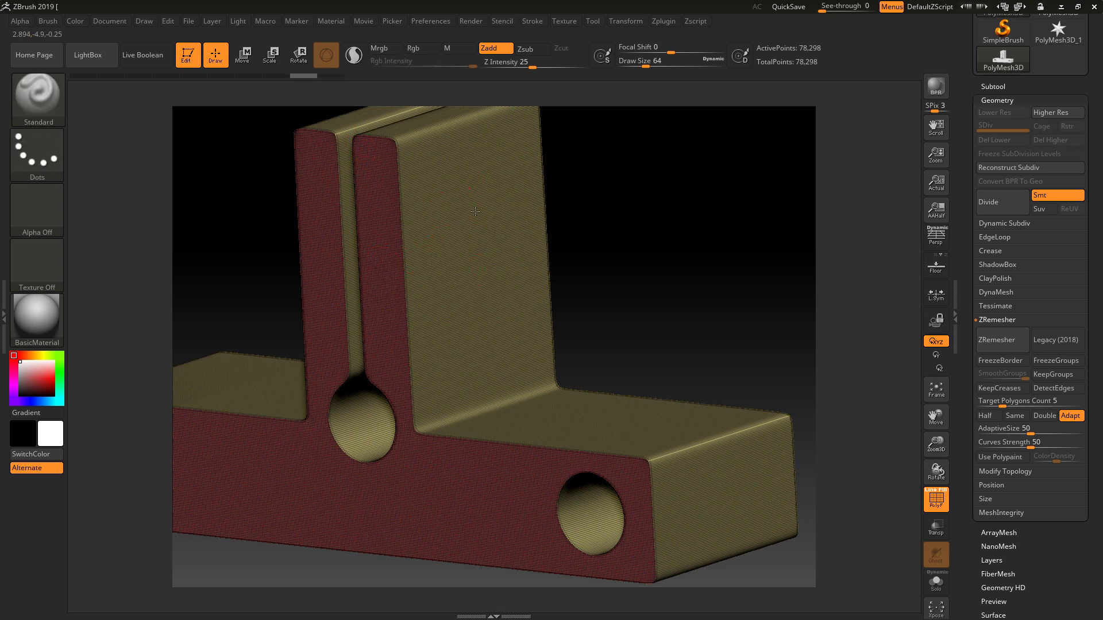
{"action": "mouse_move", "coordinate": [404, 287]}
{"action": "left_mouse_down"}
{"action": "mouse_move", "coordinate": [396, 266]}
{"action": "mouse_move", "coordinate": [390, 279]}
{"action": "mouse_move", "coordinate": [376, 265]}
{"action": "mouse_move", "coordinate": [399, 344]}
{"action": "left_mouse_up"}
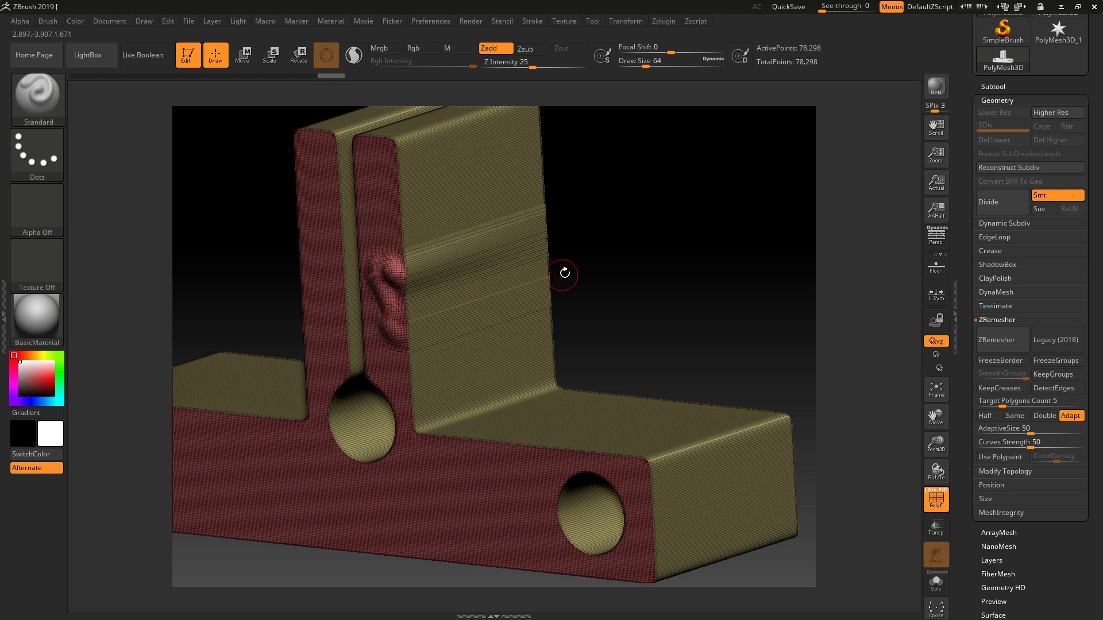
{"action": "key", "text": "ctrl+z"}
{"action": "key", "text": "ctrl+z"}
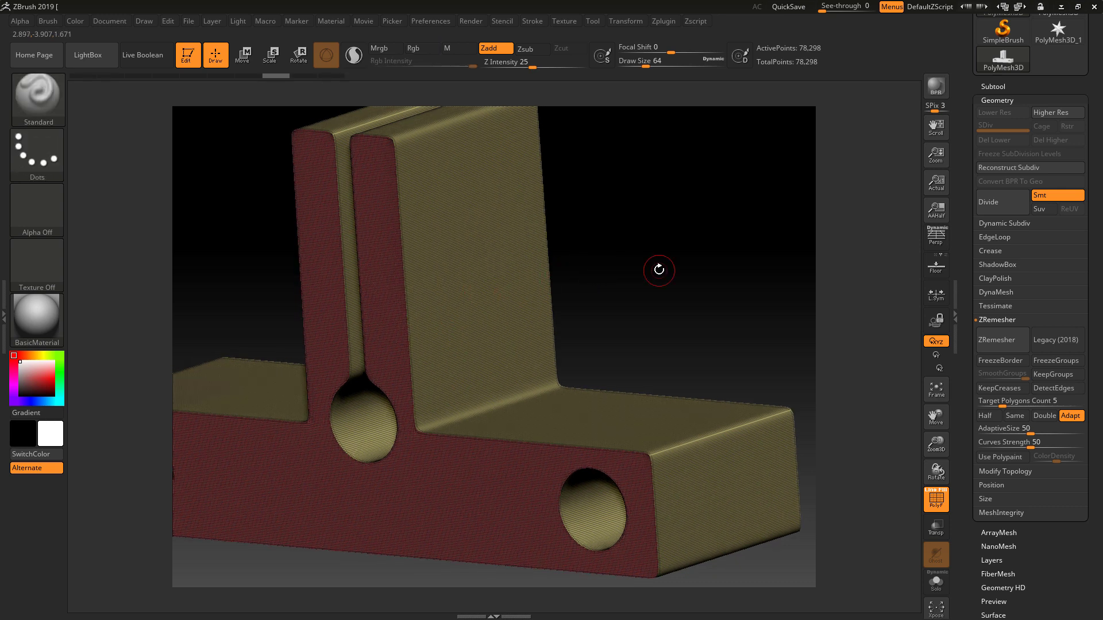
{"action": "left_click", "coordinate": [304, 75]}
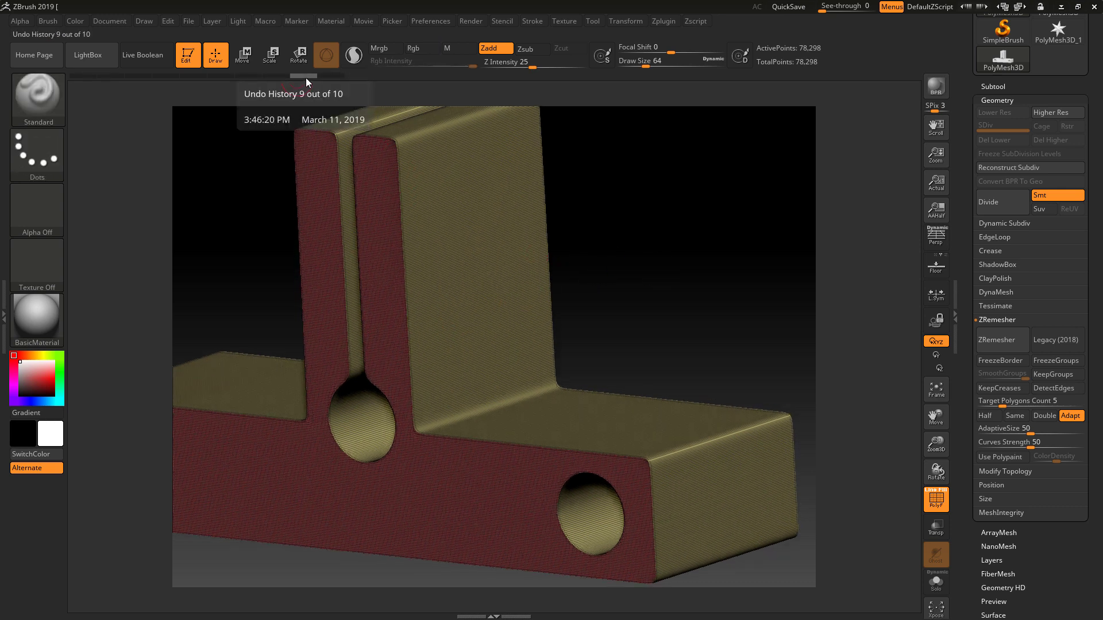
{"action": "left_click_drag", "start_coordinate": [656, 288], "coordinate": [689, 297], "text": "alt"}
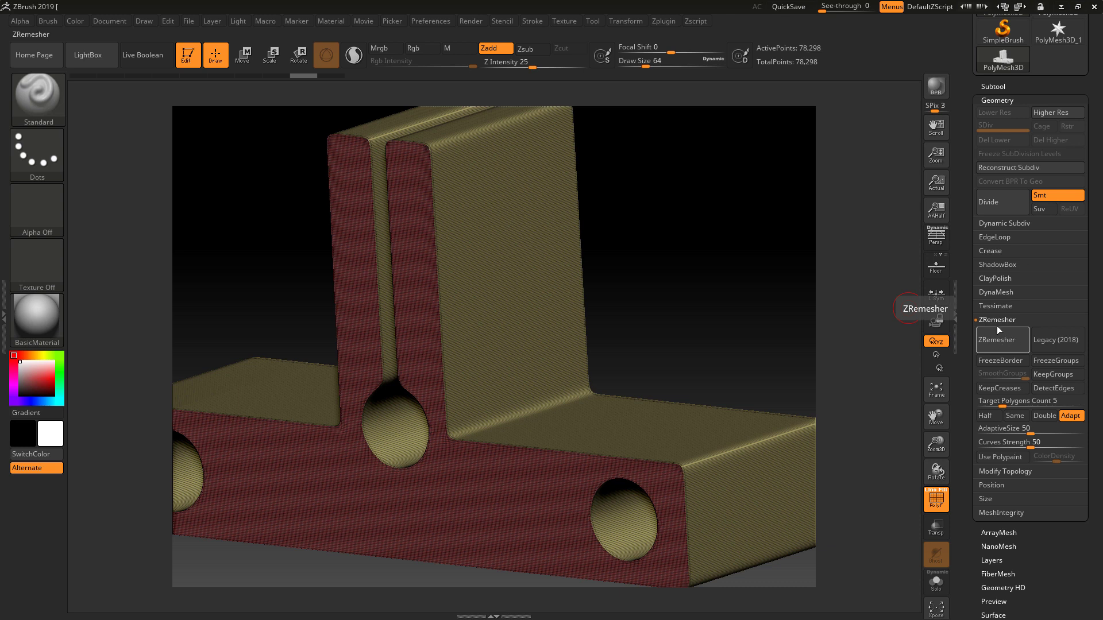
Step: Toggle ZRemesher's Legacy (2018) mode several times, leaving it enabled
{"action": "left_click", "coordinate": [1049, 340]}
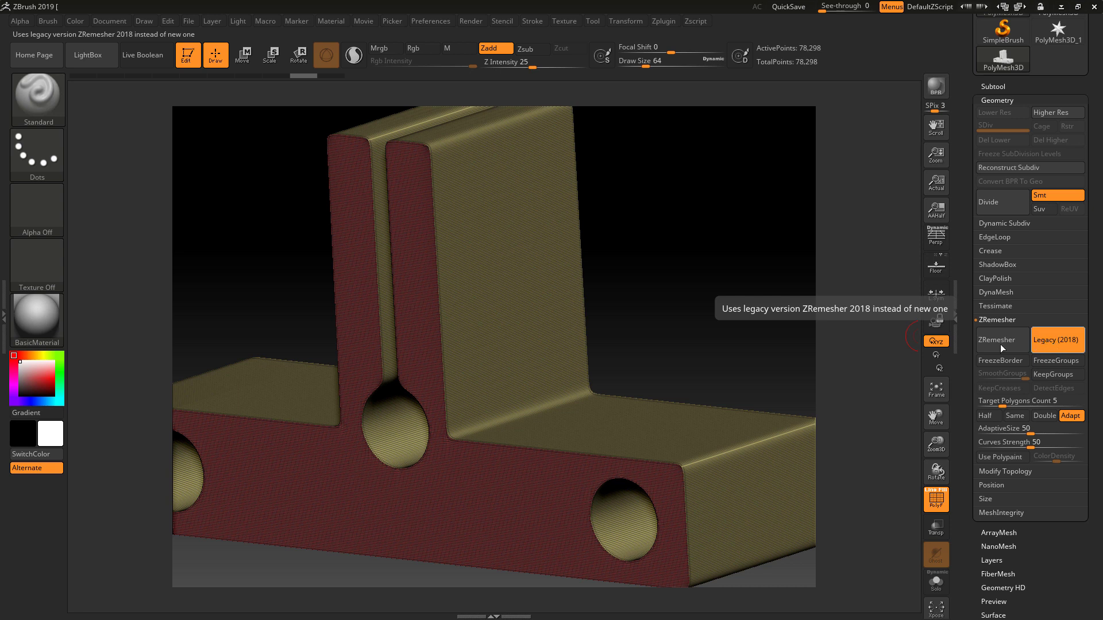
{"action": "left_click", "coordinate": [1060, 345]}
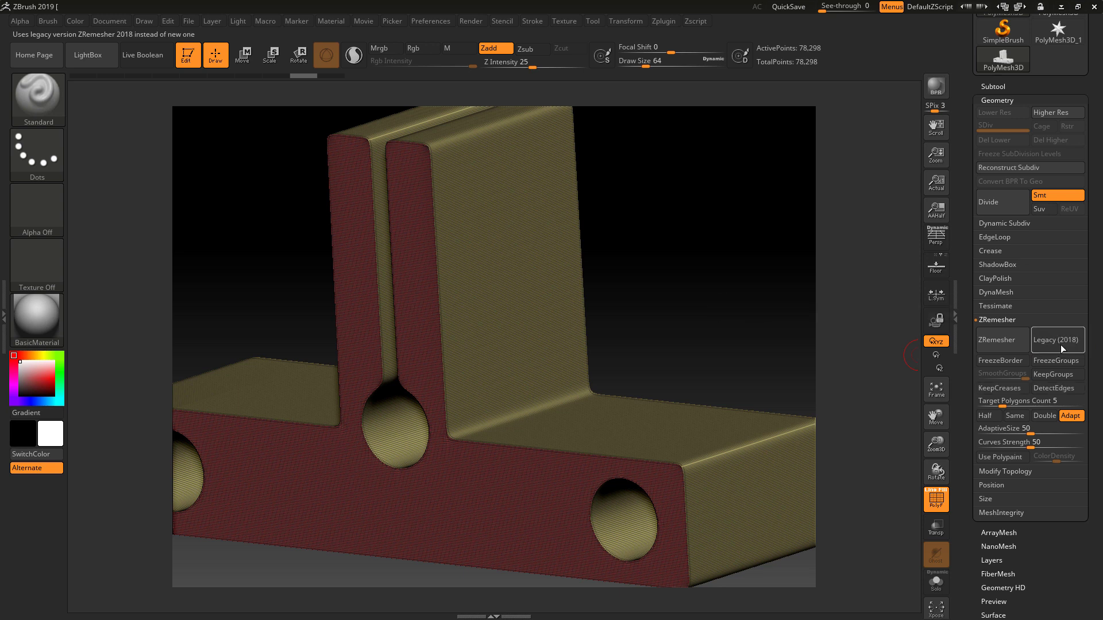
{"action": "left_click", "coordinate": [1049, 339]}
{"action": "left_click", "coordinate": [1051, 343]}
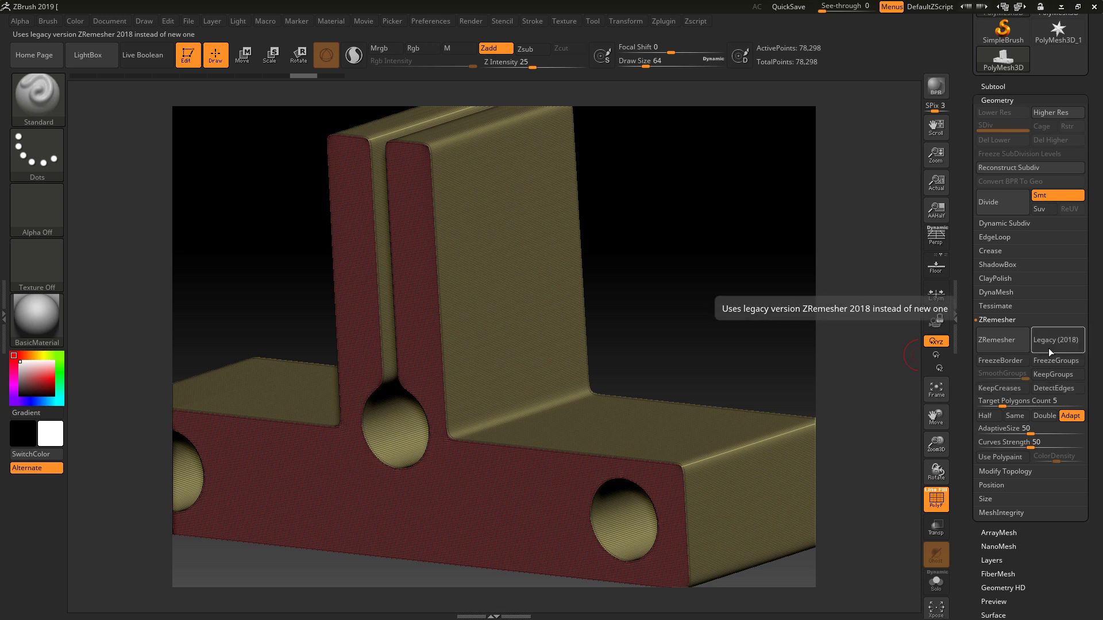
{"action": "left_click", "coordinate": [1048, 344]}
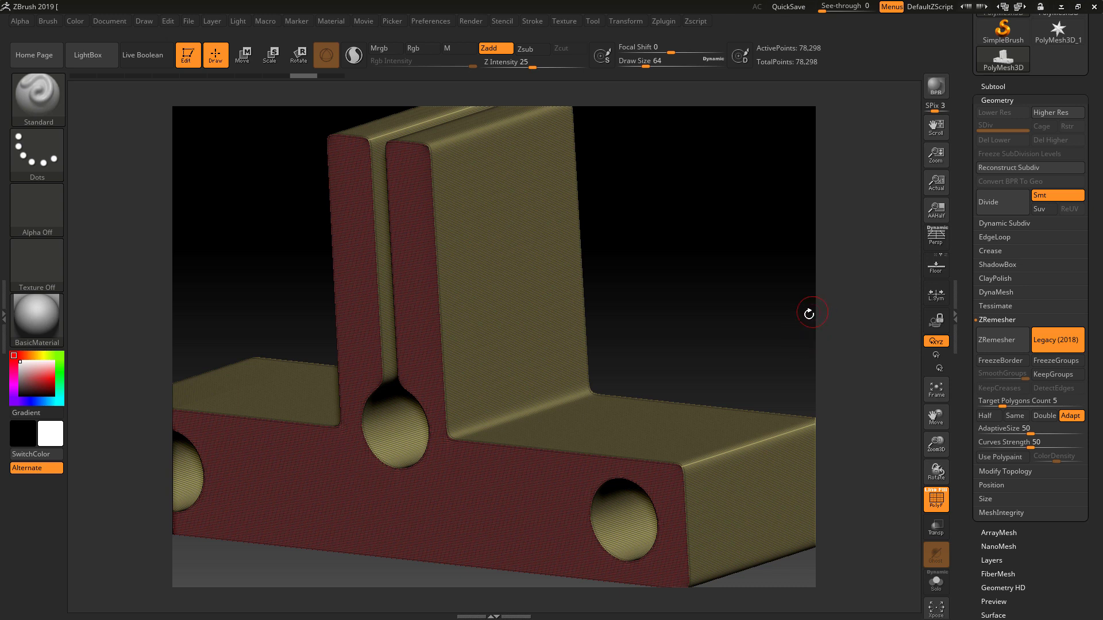
Step: Zoom out on the bracket and bring the Geometry > ZRemesher settings back into view
{"action": "left_click_drag", "start_coordinate": [799, 332], "coordinate": [625, 322], "text": "alt"}
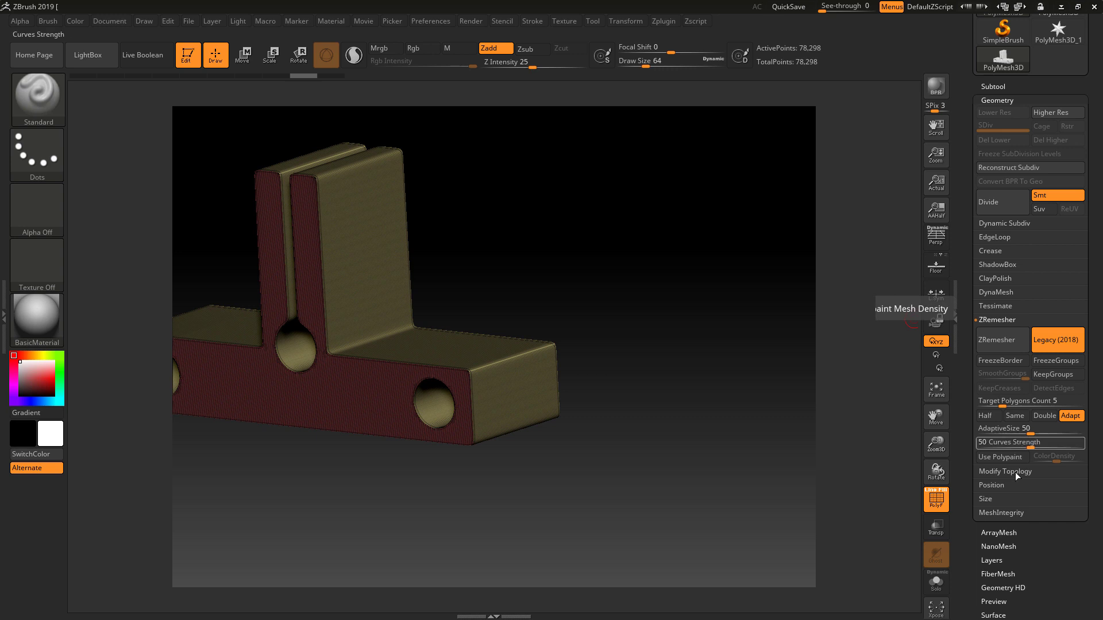
{"action": "left_click", "coordinate": [981, 402]}
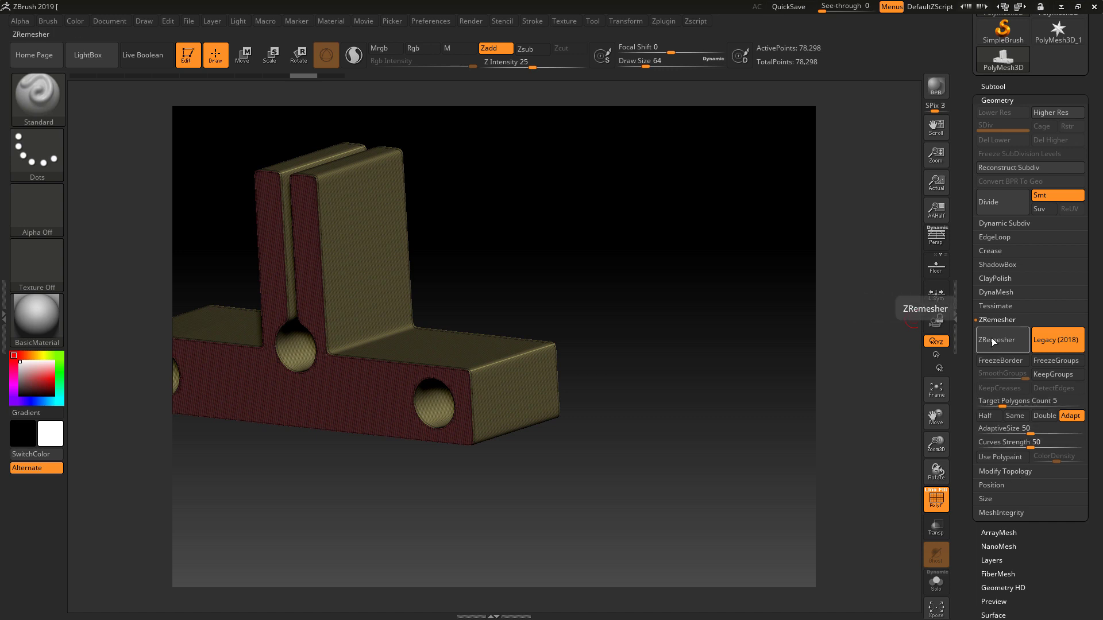
{"action": "left_click", "coordinate": [992, 86]}
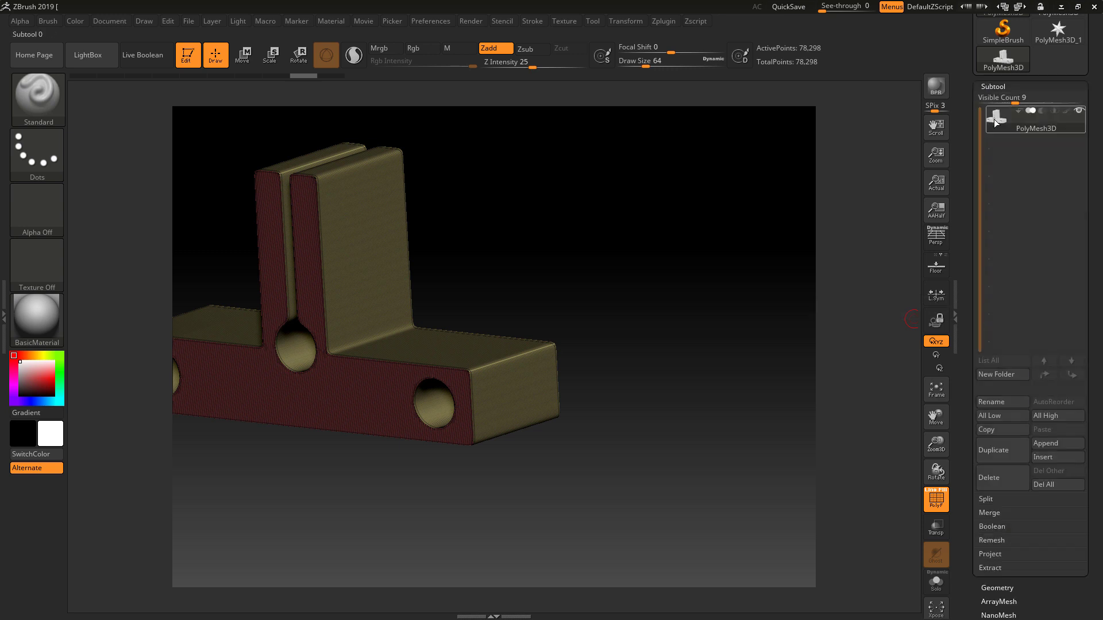
{"action": "mouse_move", "coordinate": [994, 118]}
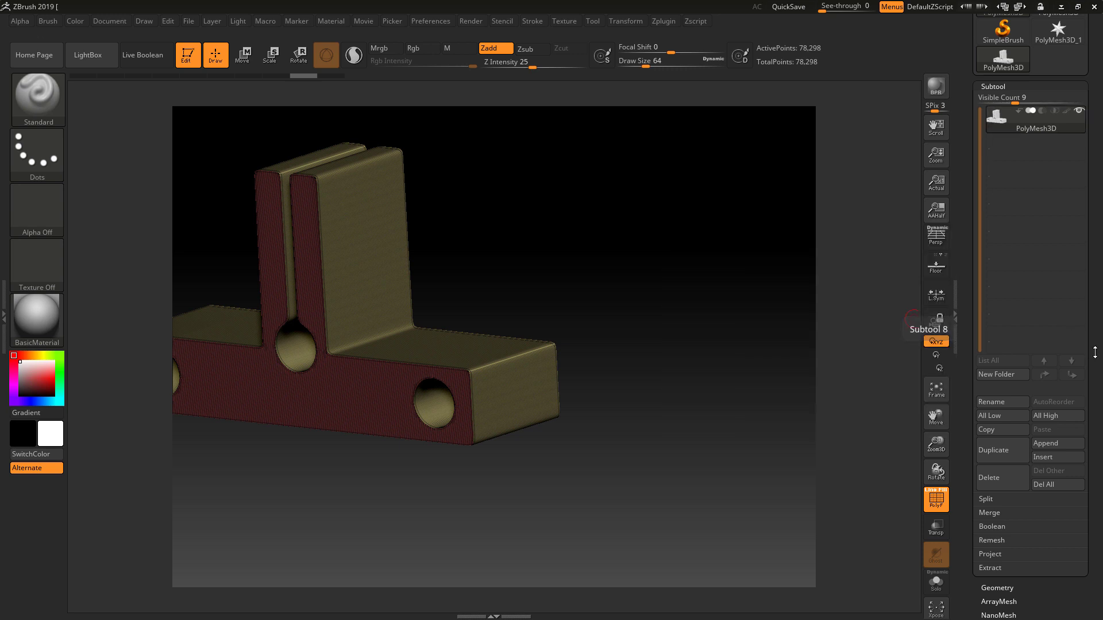
{"action": "scroll", "coordinate": [1022, 443], "scroll_direction": "down", "scroll_amount": 5}
{"action": "left_click", "coordinate": [1000, 448]}
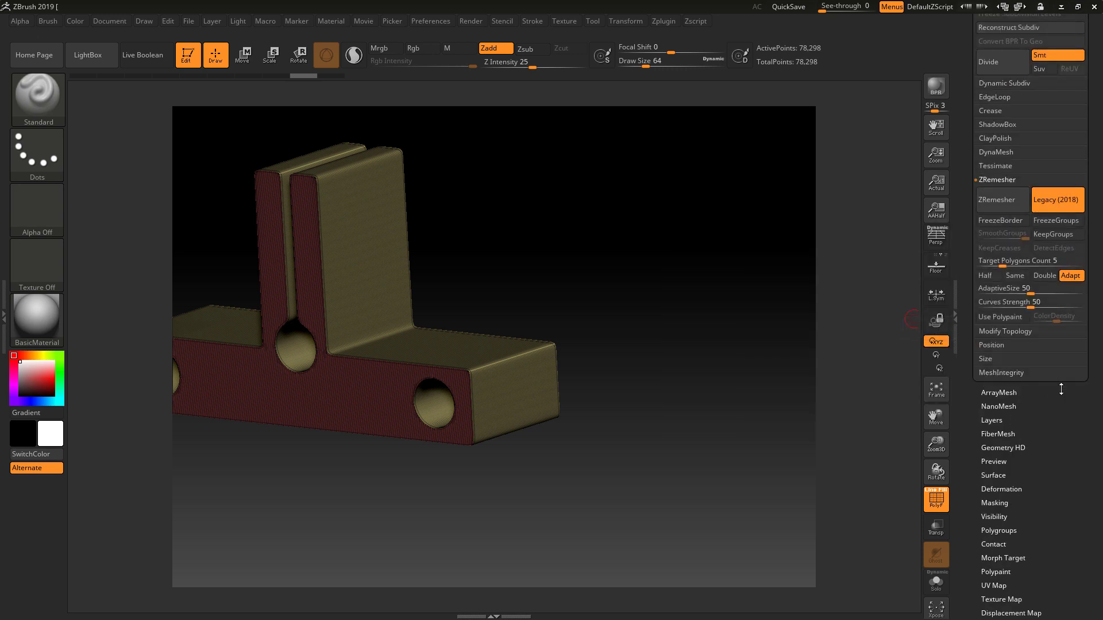
{"action": "scroll", "coordinate": [1011, 287], "scroll_direction": "down", "scroll_amount": 3}
{"action": "scroll", "coordinate": [999, 333], "scroll_direction": "up", "scroll_amount": 1}
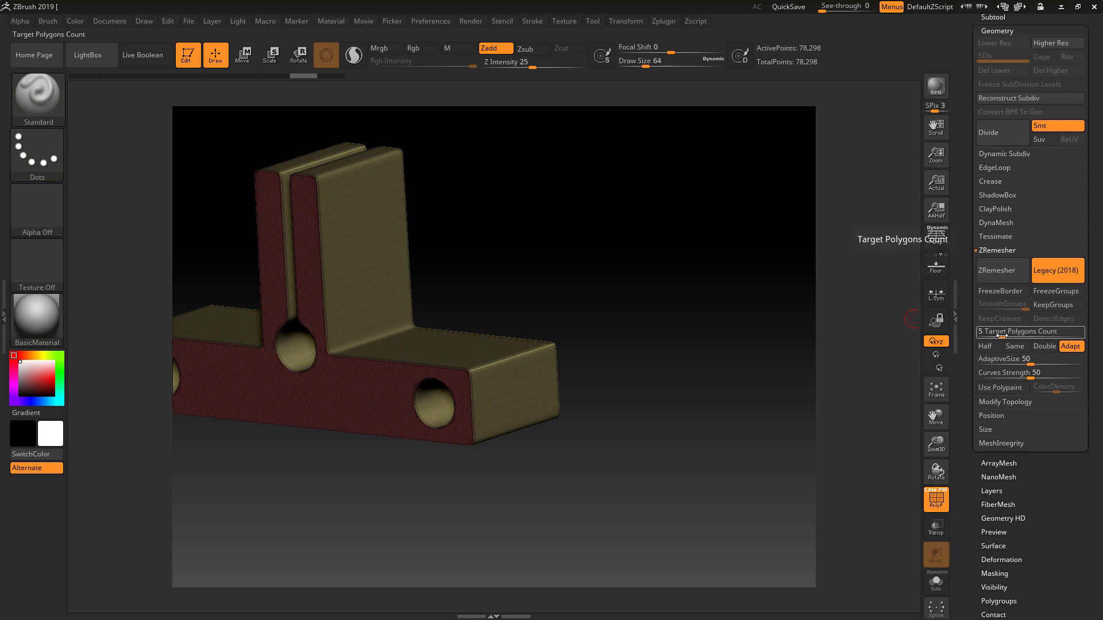
Step: Set ZRemesher's Target Polygons Count to 6
{"action": "left_click_drag", "start_coordinate": [999, 336], "coordinate": [1004, 336]}
{"action": "left_click", "coordinate": [989, 331]}
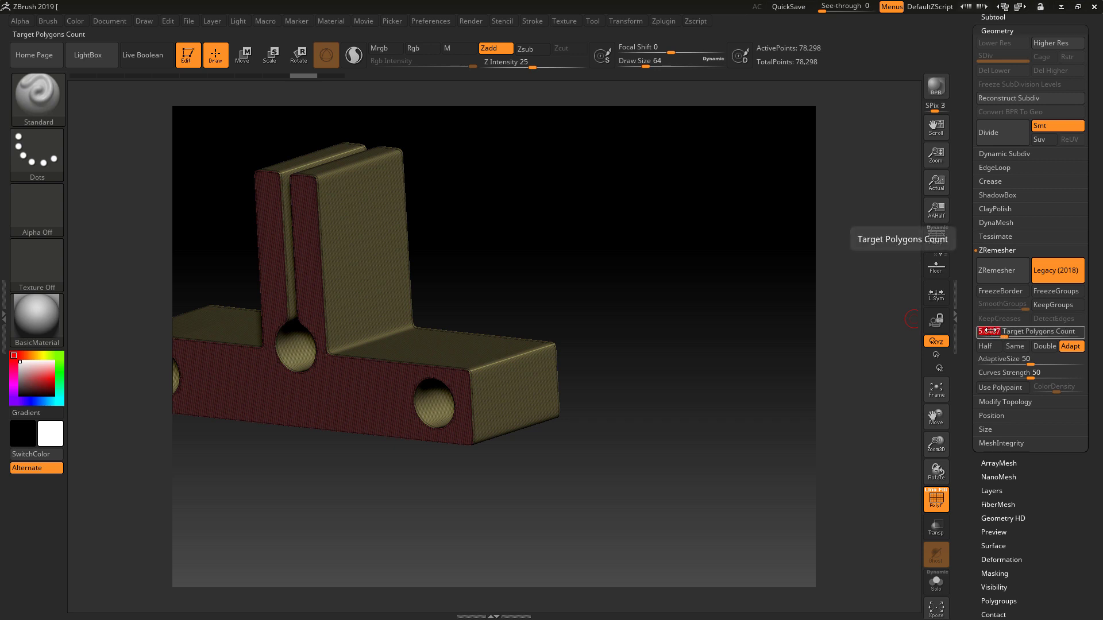
{"action": "type", "text": "6"}
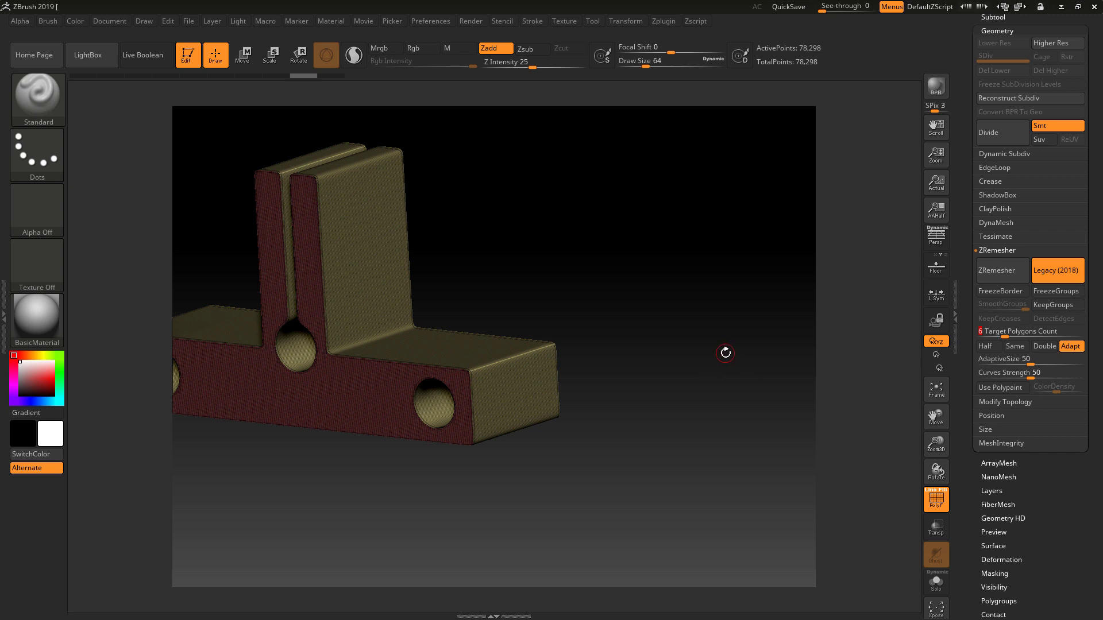
{"action": "key", "text": "Return"}
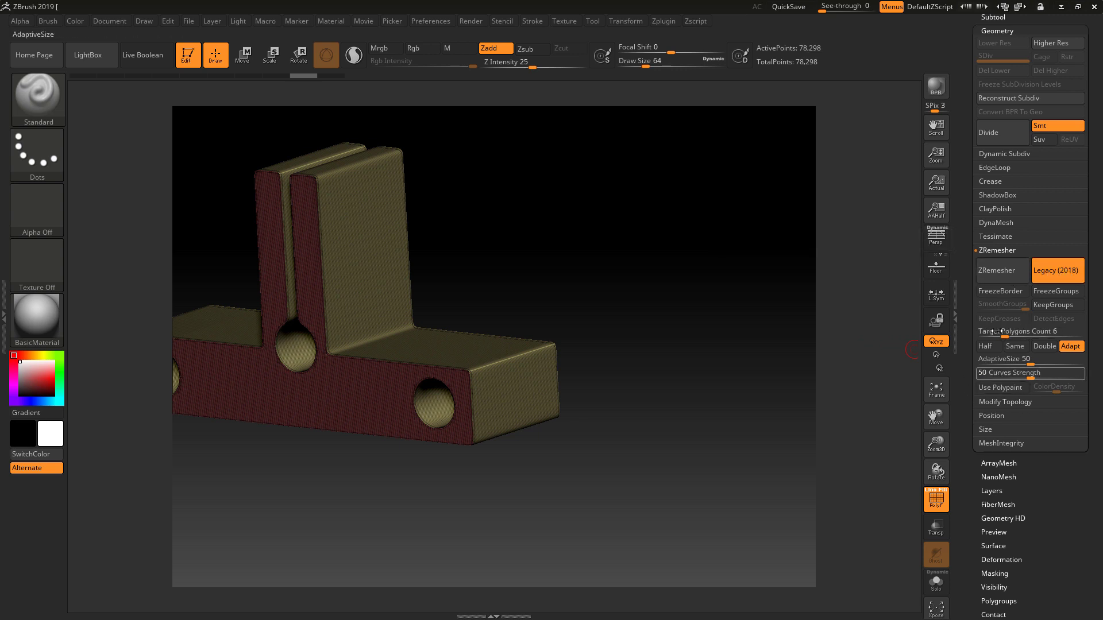
Step: Remesh the bracket down to 17,478 points, then toggle PolyF to compare wireframe and surface
{"action": "left_click", "coordinate": [1006, 275]}
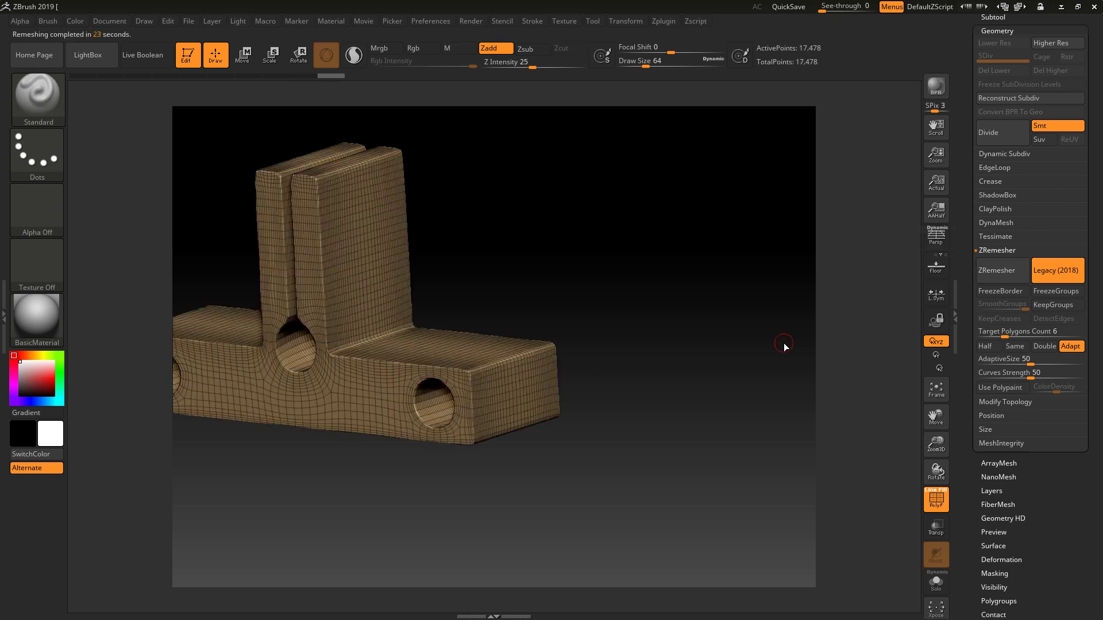
{"action": "left_click", "coordinate": [936, 501]}
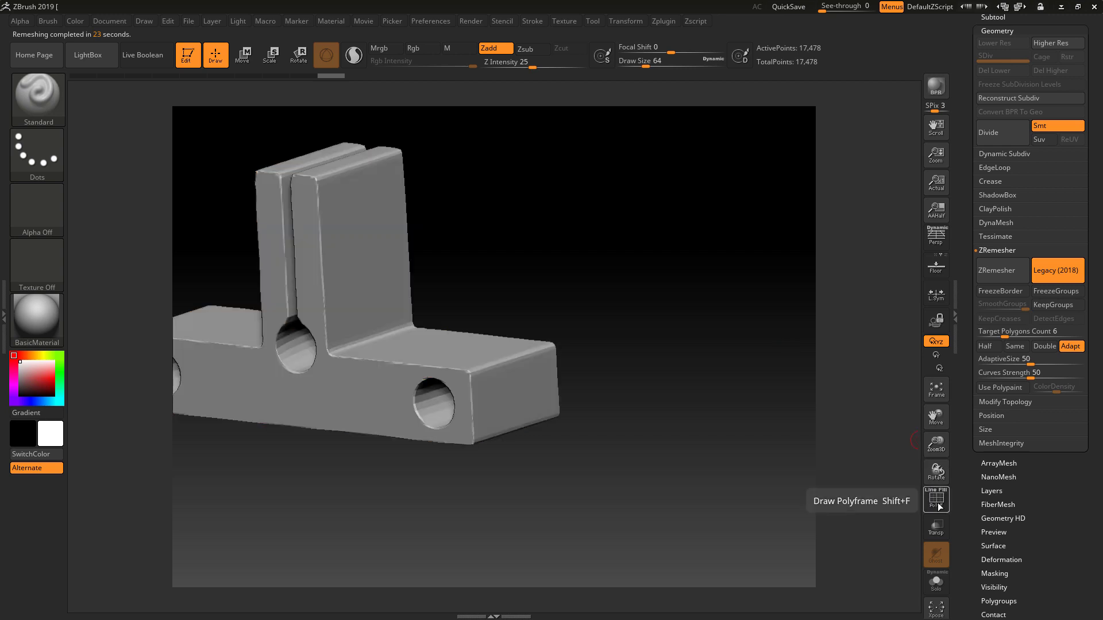
{"action": "left_click", "coordinate": [938, 504]}
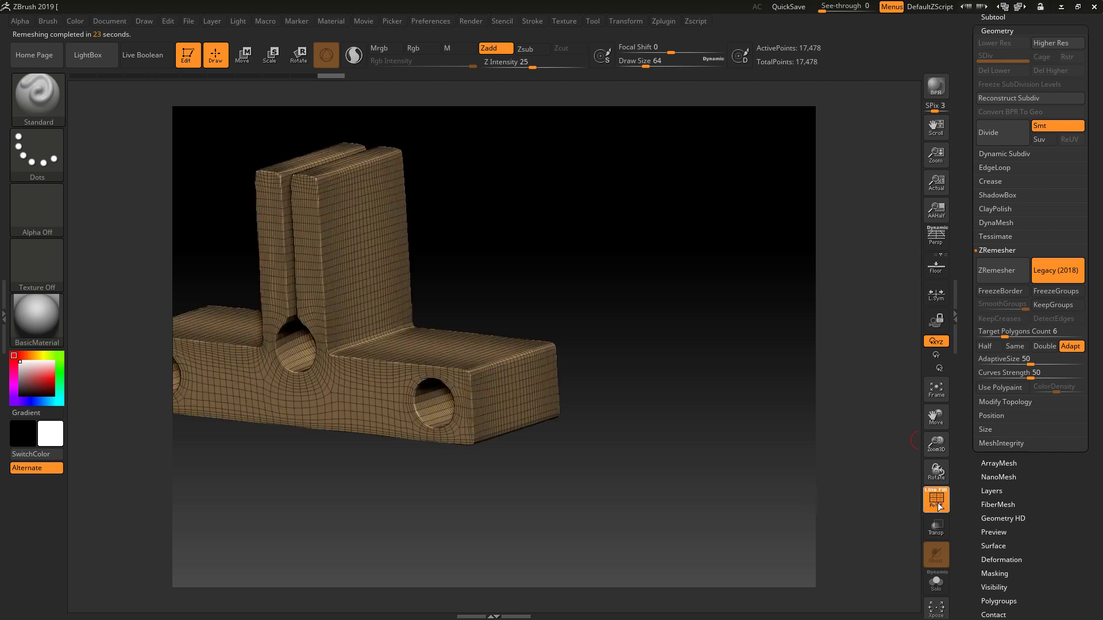
{"action": "left_click", "coordinate": [938, 504]}
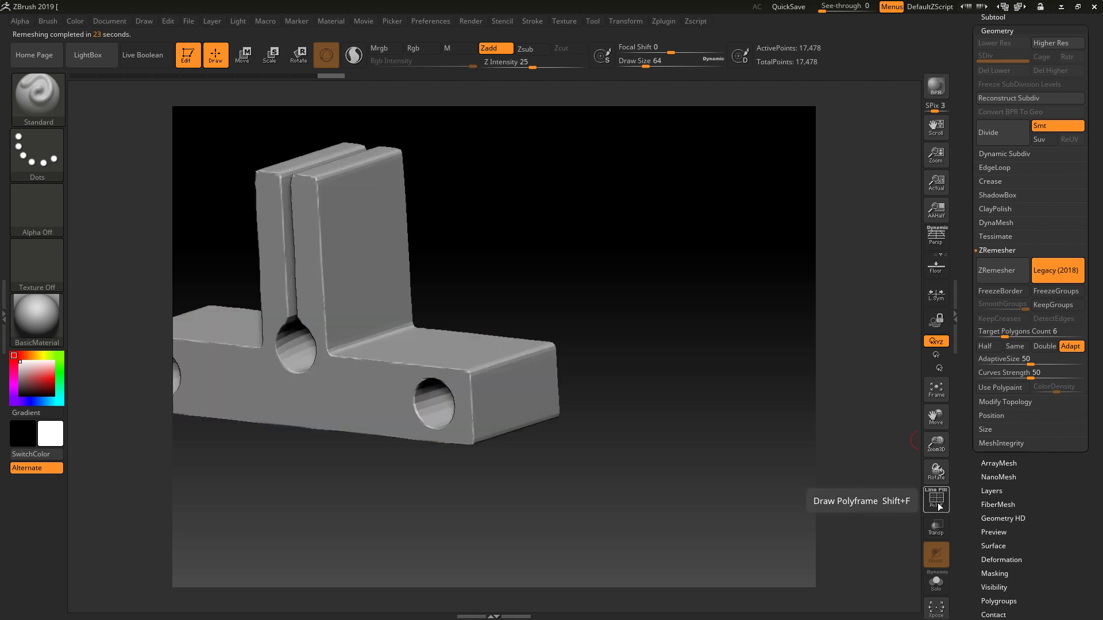
{"action": "left_click", "coordinate": [937, 504]}
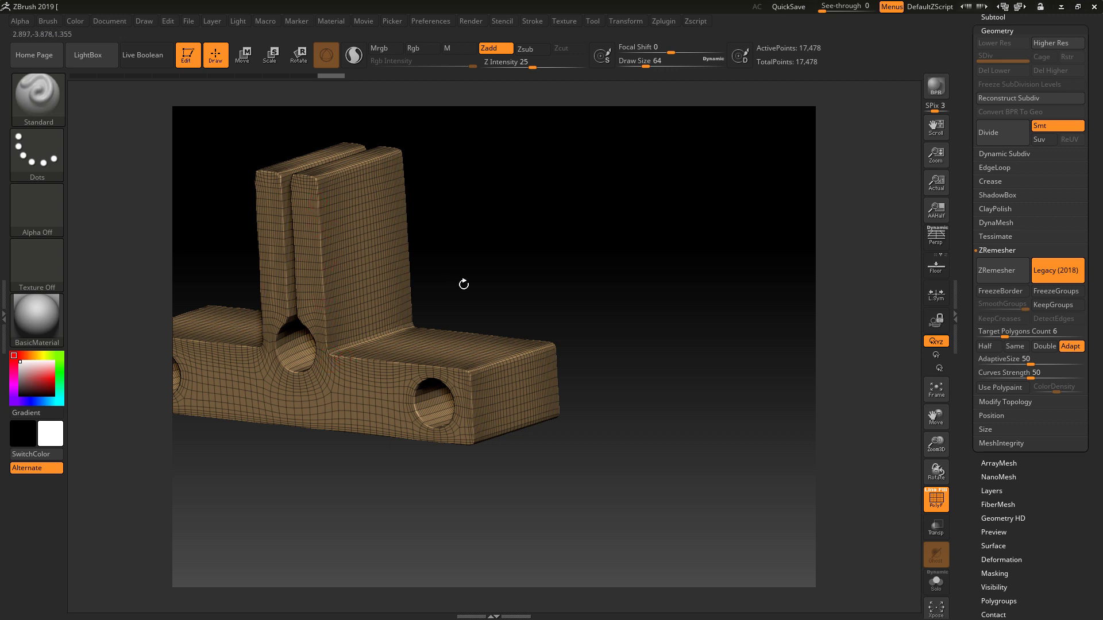
Step: Revert to the dense bracket, enable KeepGroups, and remesh it to 16,772 points
{"action": "left_click", "coordinate": [309, 76]}
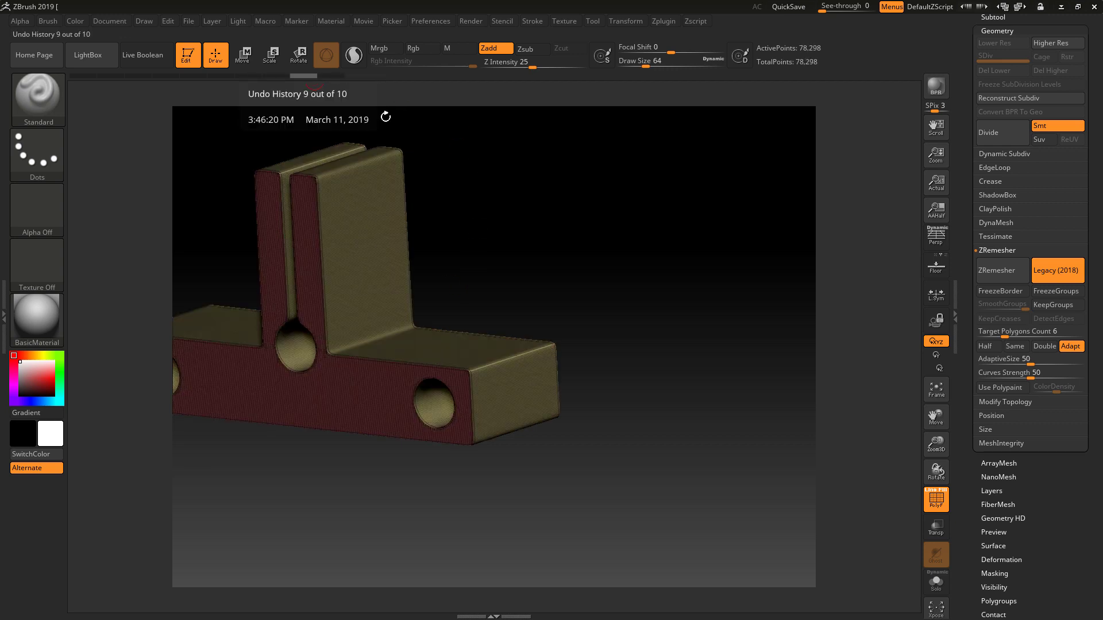
{"action": "left_click", "coordinate": [1053, 305]}
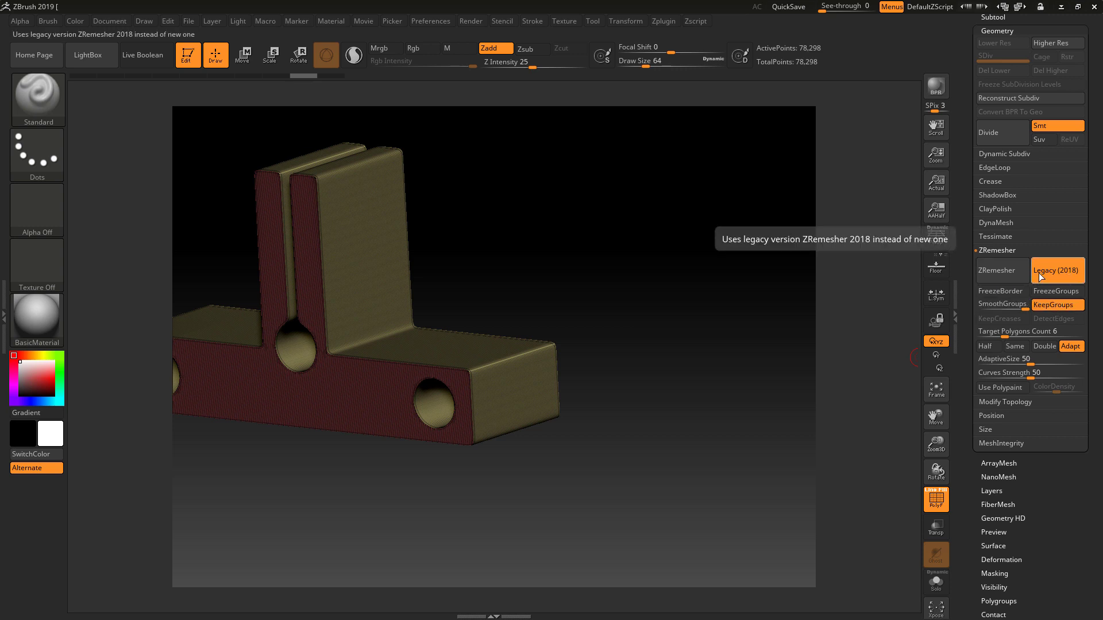
{"action": "left_click", "coordinate": [1004, 275]}
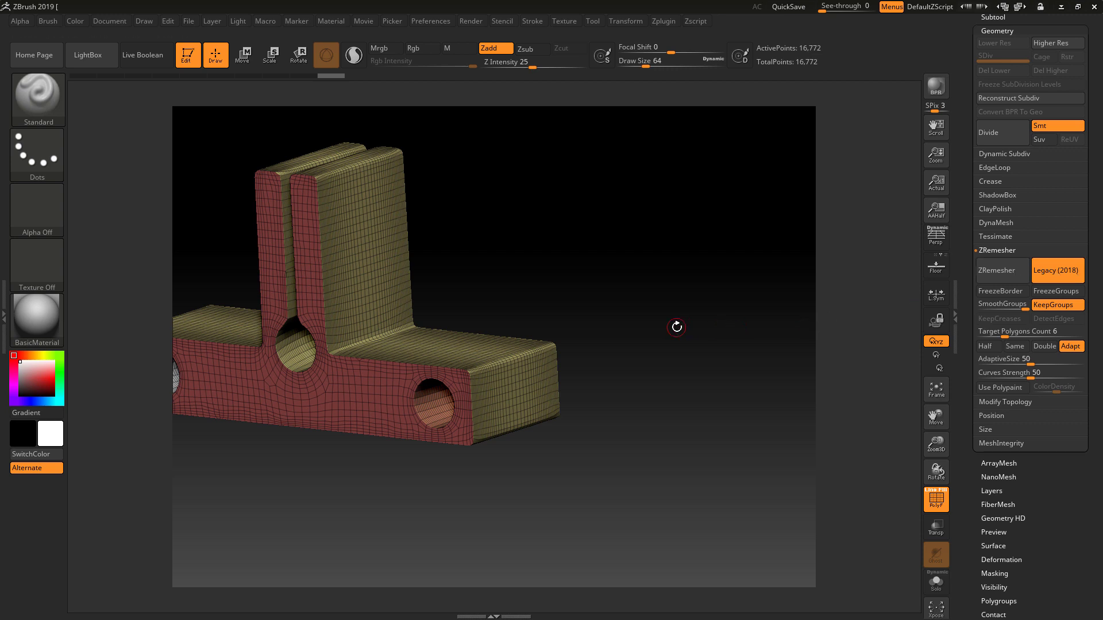
Step: Place a copy of the dense 78,298-point bracket behind and right, then disable Legacy (2018)
{"action": "left_click_drag", "start_coordinate": [561, 295], "coordinate": [807, 287]}
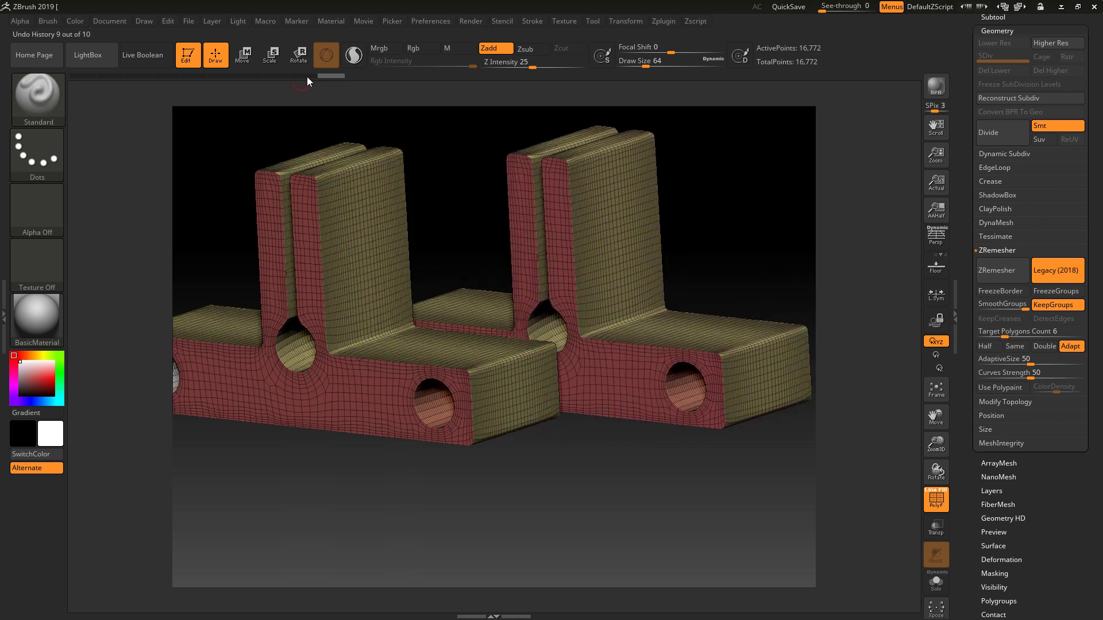
{"action": "left_click", "coordinate": [307, 77]}
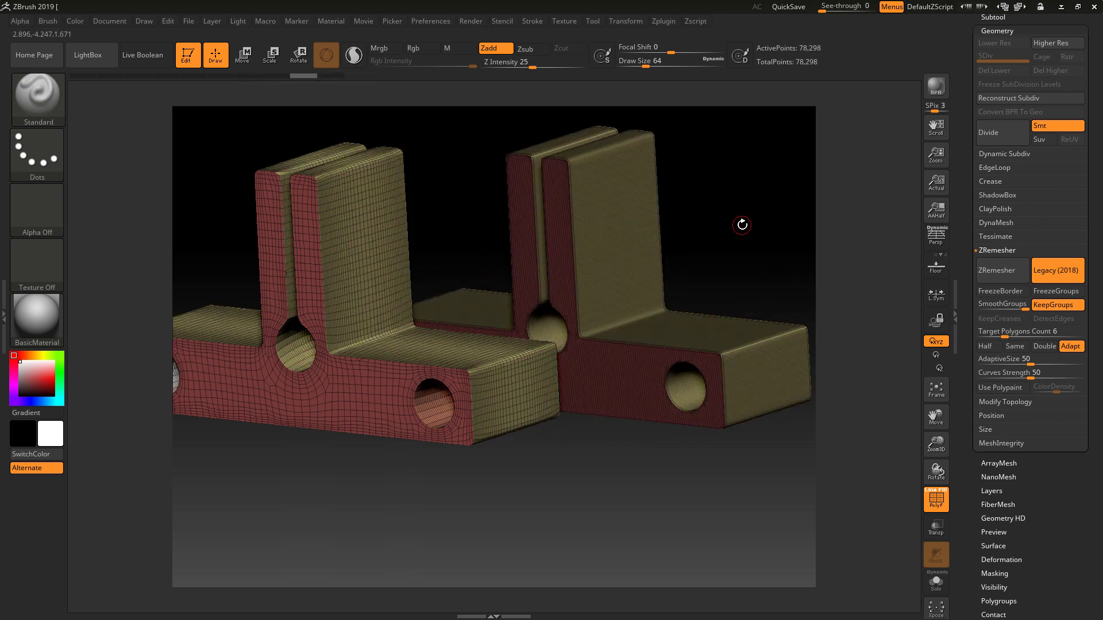
{"action": "left_click_drag", "start_coordinate": [742, 225], "coordinate": [779, 158]}
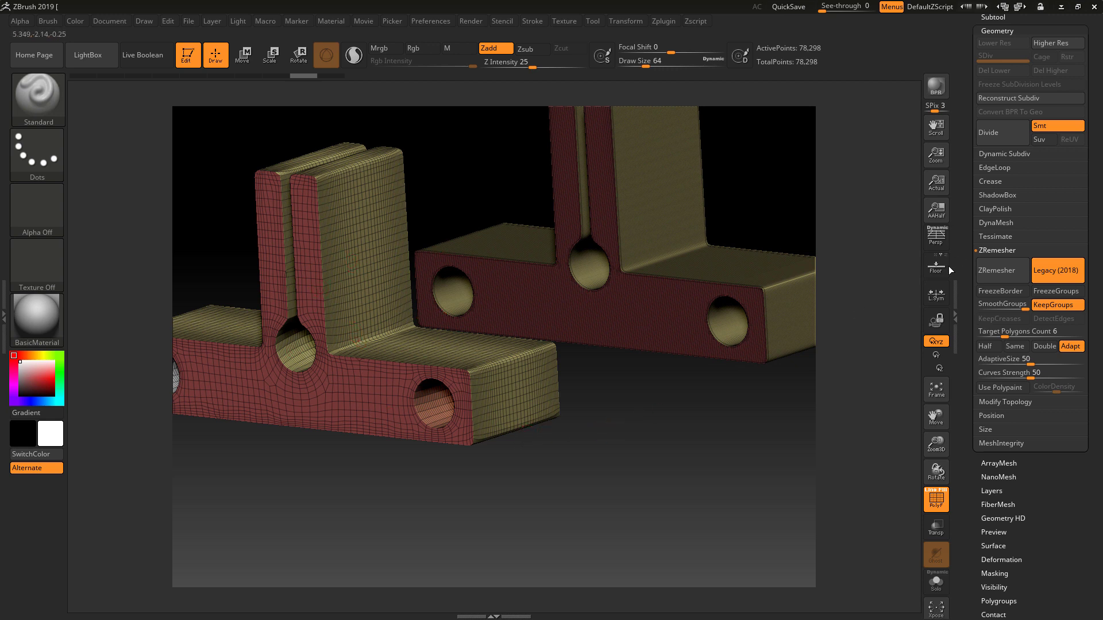
{"action": "left_click", "coordinate": [1056, 271]}
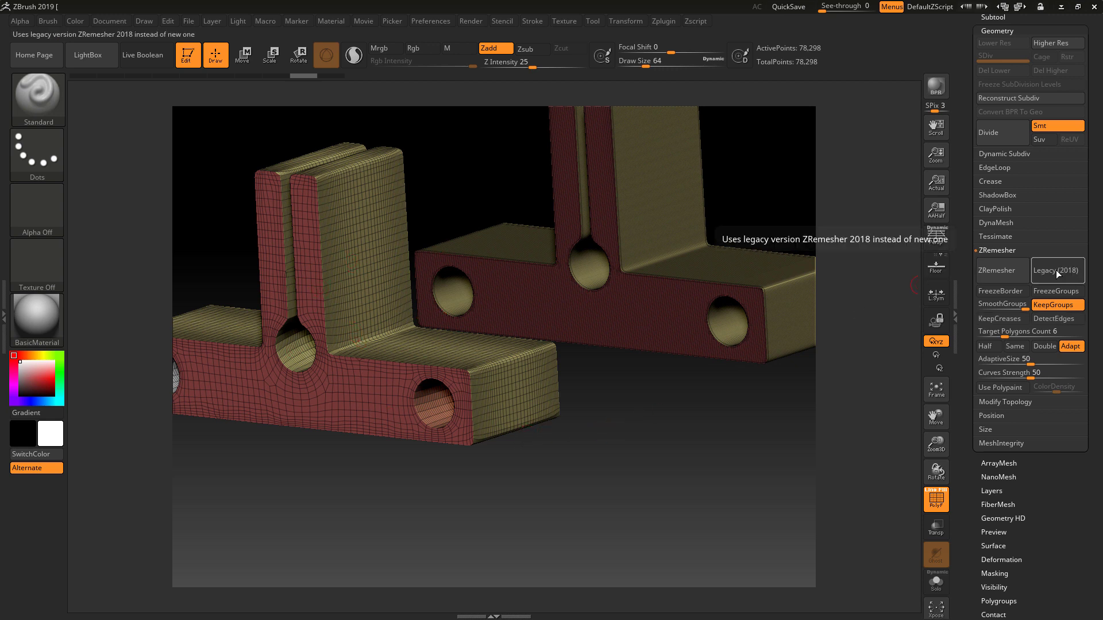
Step: Enable DetectEdges and remesh the back bracket to 6,676 points
{"action": "left_click", "coordinate": [1042, 319]}
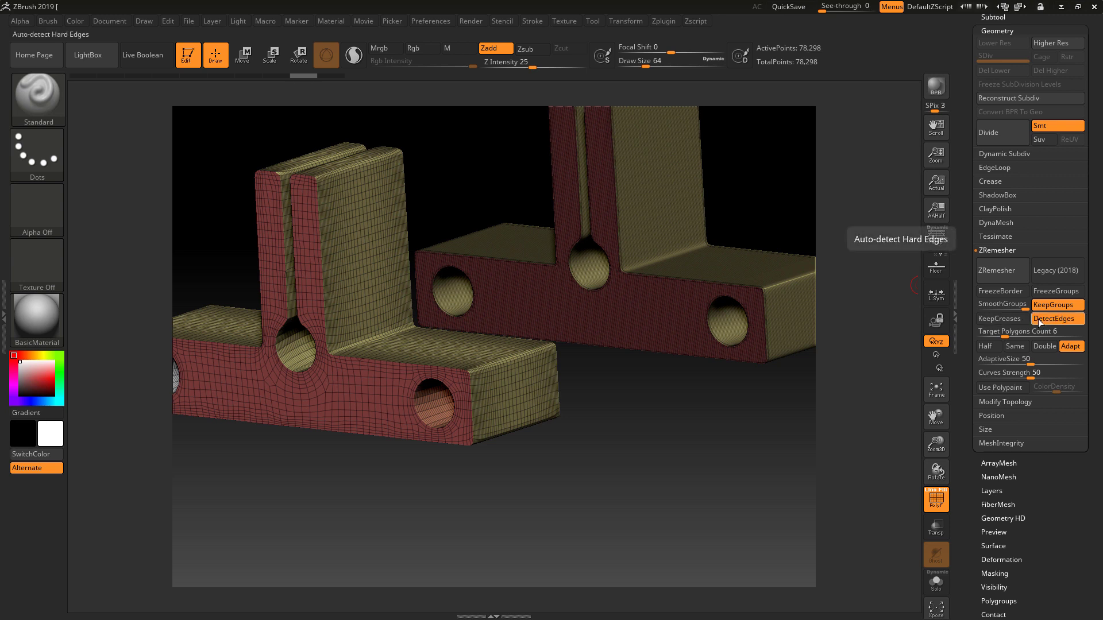
{"action": "left_click", "coordinate": [1000, 273]}
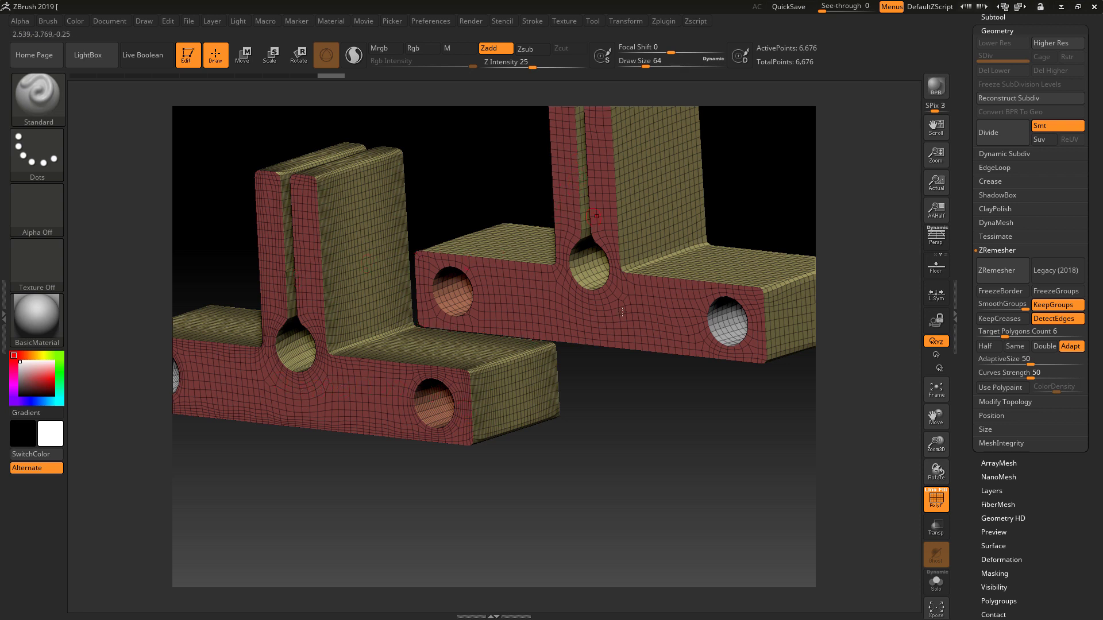
{"action": "left_click", "coordinate": [938, 501]}
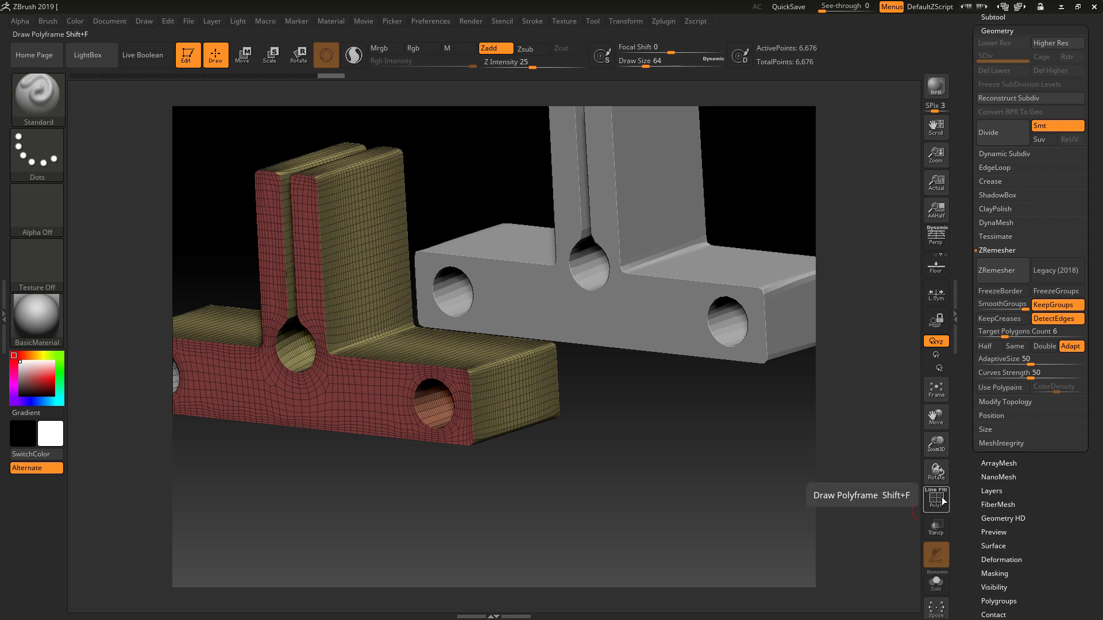
{"action": "left_click", "coordinate": [941, 501]}
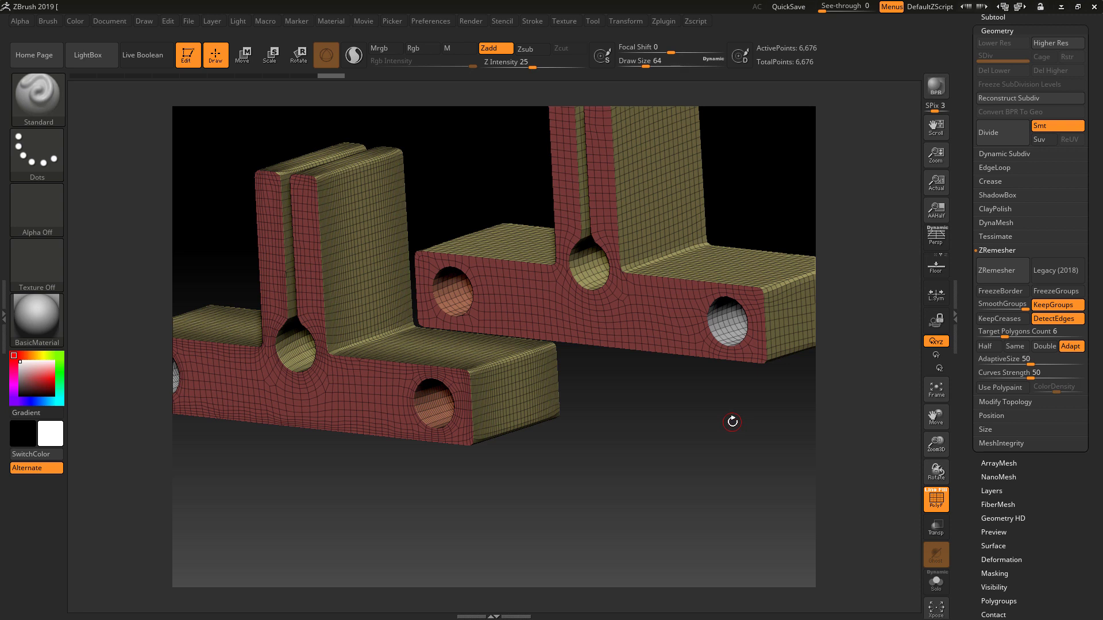
Step: Subdivide the back bracket twice with Ctrl+D to SDiv 3, reaching 106,886 points
{"action": "key", "text": "ctrl"}
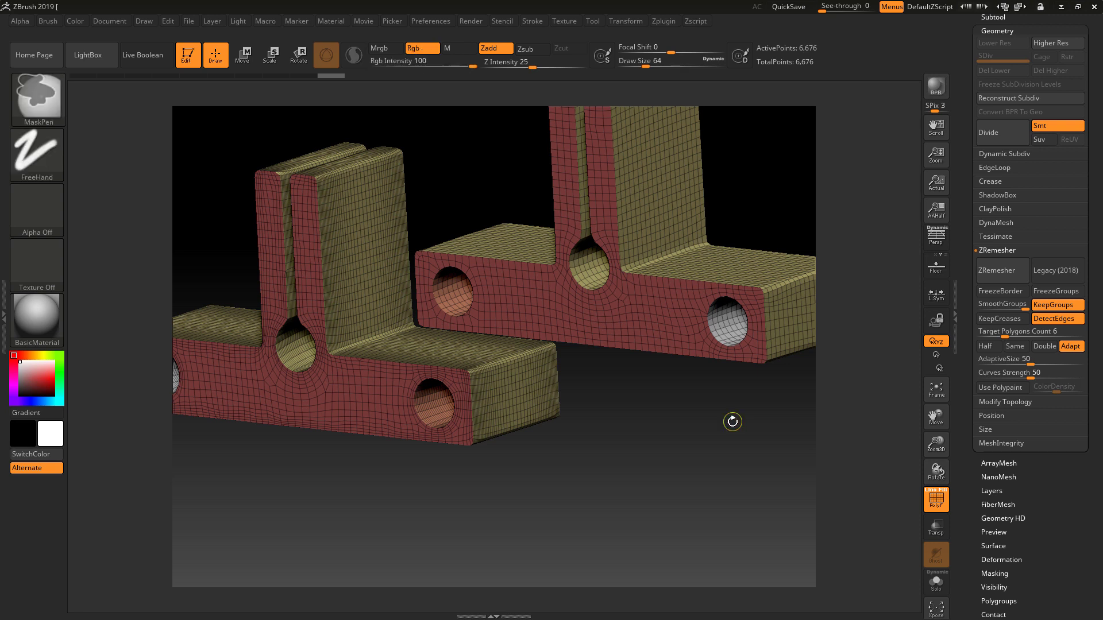
{"action": "key", "text": "ctrl+d"}
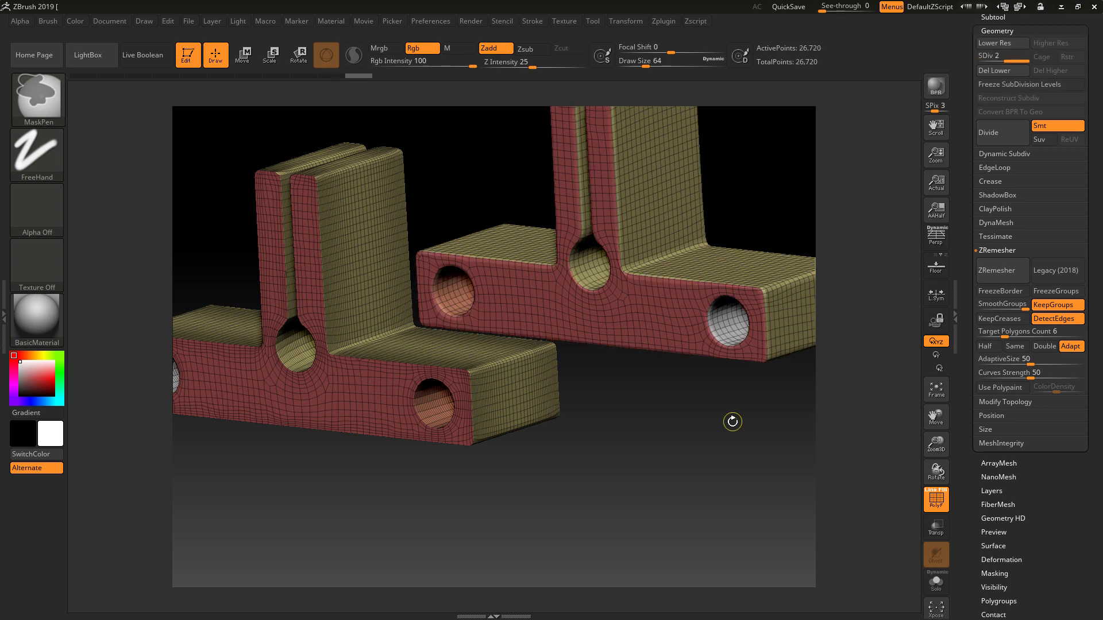
{"action": "key", "text": "ctrl+d"}
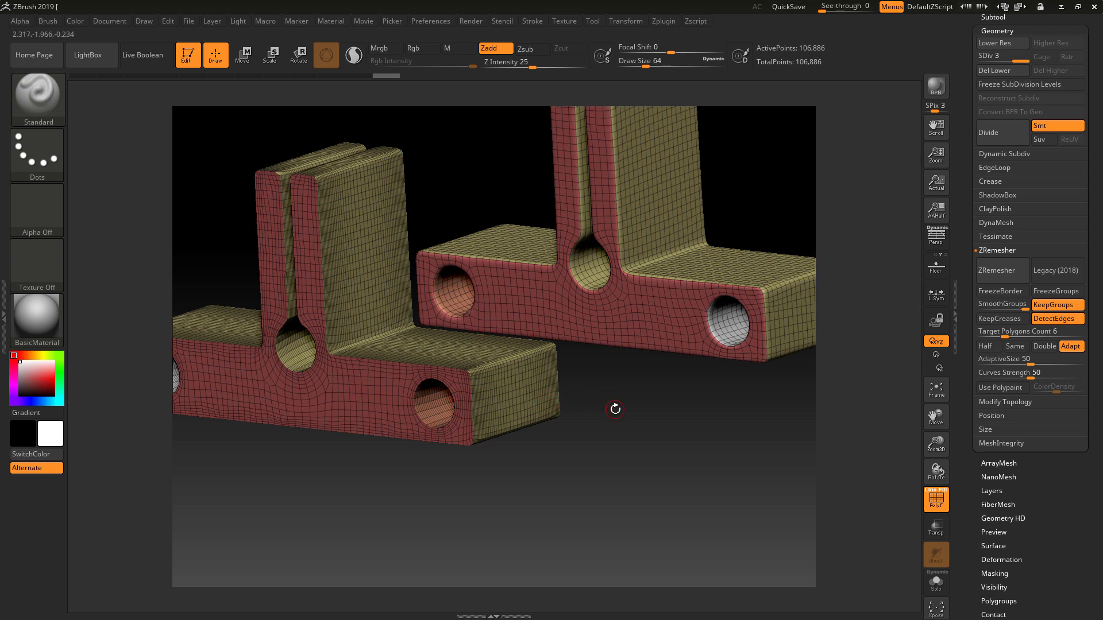
Step: Place a third dense copy in front, enable KeepCreases, and remesh it to 6,268 points
{"action": "left_click_drag", "start_coordinate": [653, 399], "coordinate": [653, 617]}
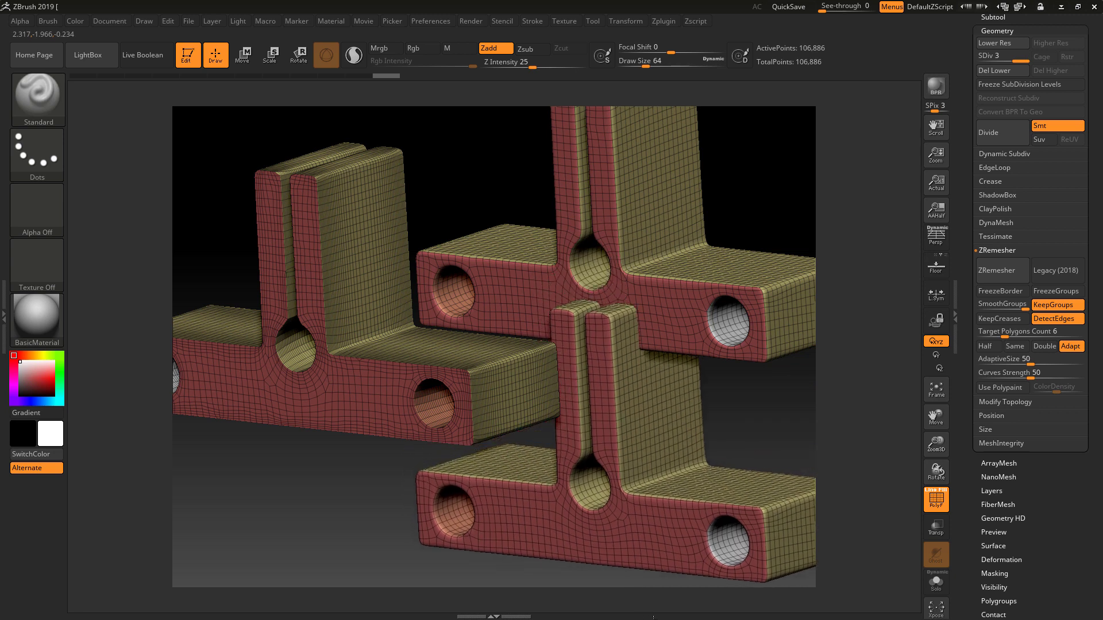
{"action": "left_click", "coordinate": [332, 77]}
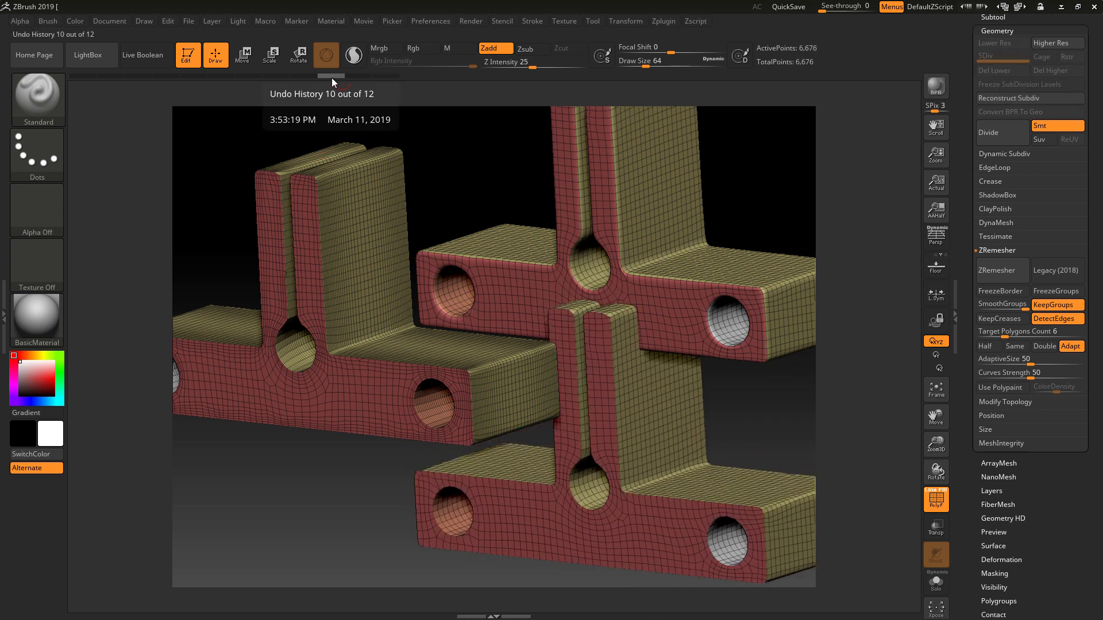
{"action": "left_click", "coordinate": [298, 77]}
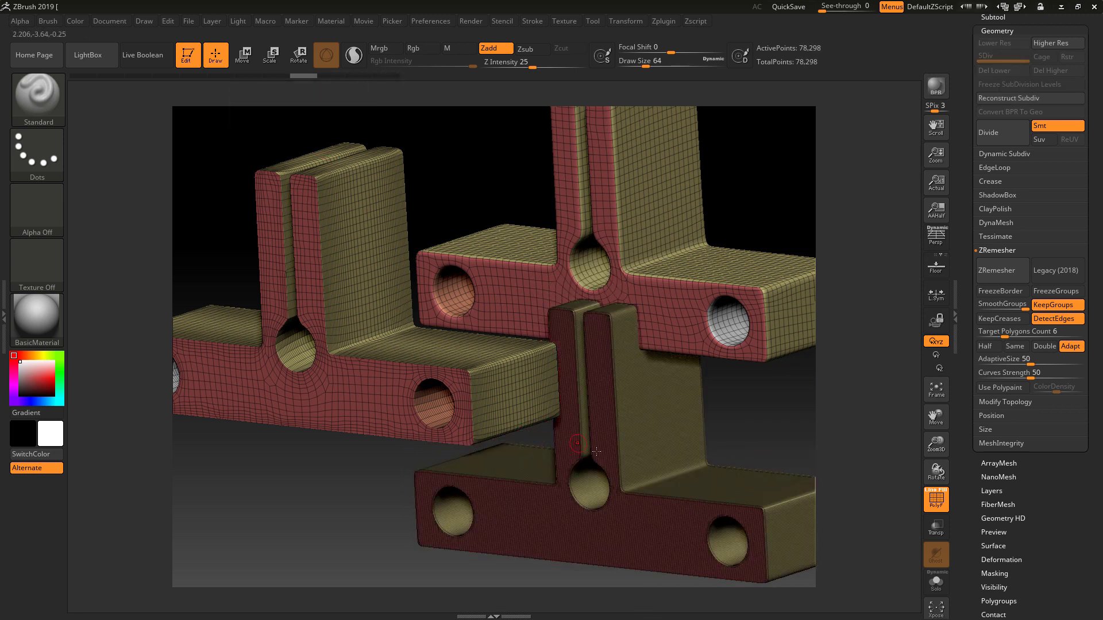
{"action": "left_click", "coordinate": [1012, 320]}
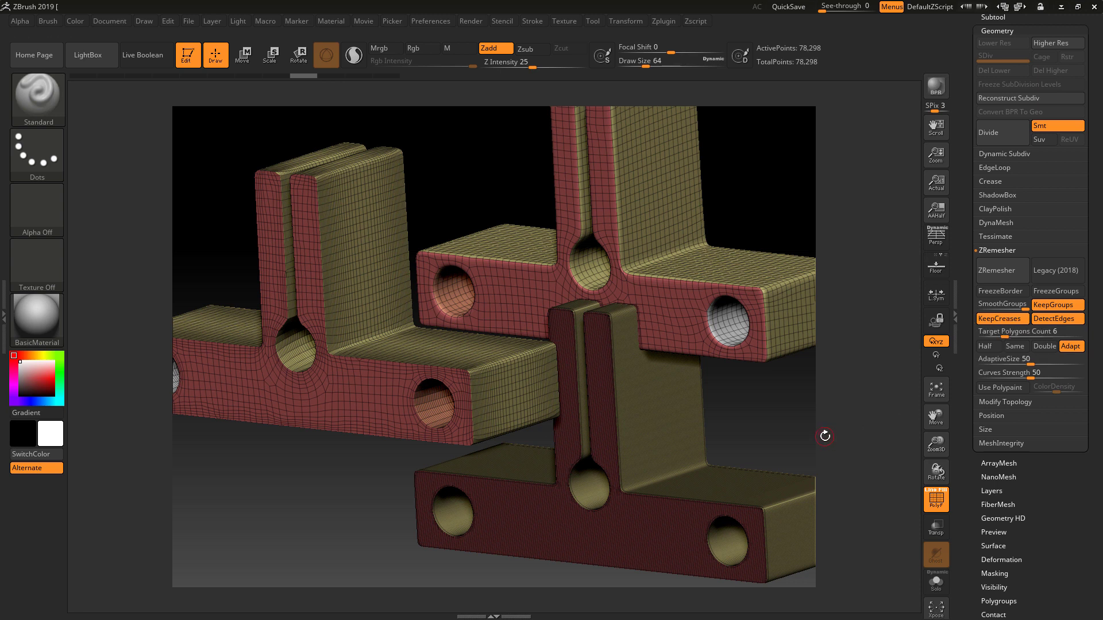
{"action": "left_click", "coordinate": [993, 271]}
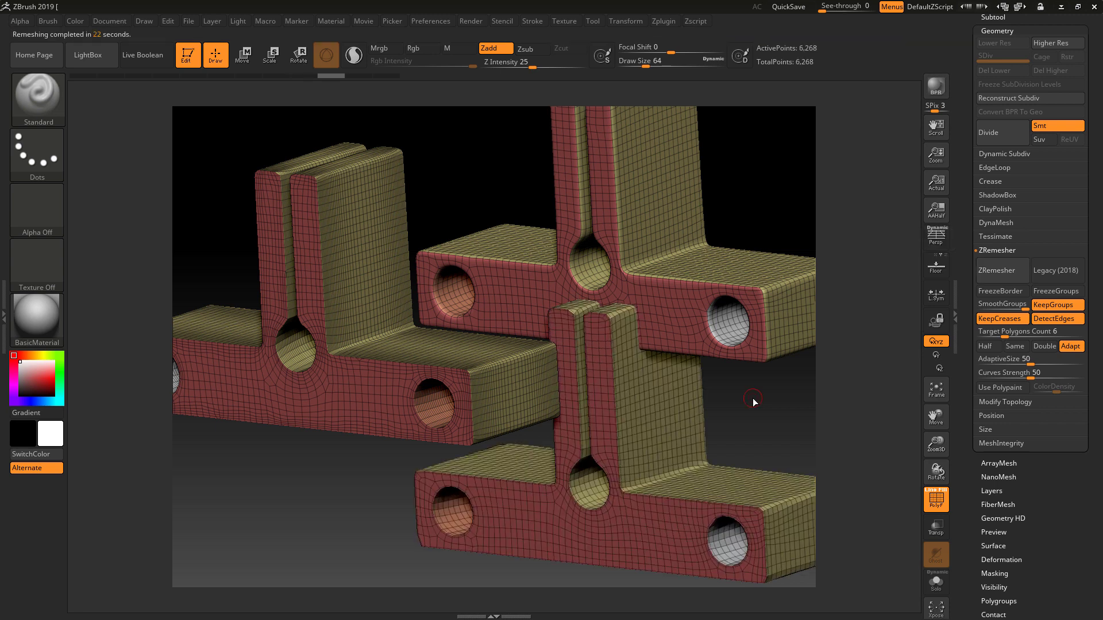
Step: Subdivide the remeshed bracket to SDiv 3 (100,350 points), toggling PolyF to check its crisp edges
{"action": "left_click", "coordinate": [928, 500]}
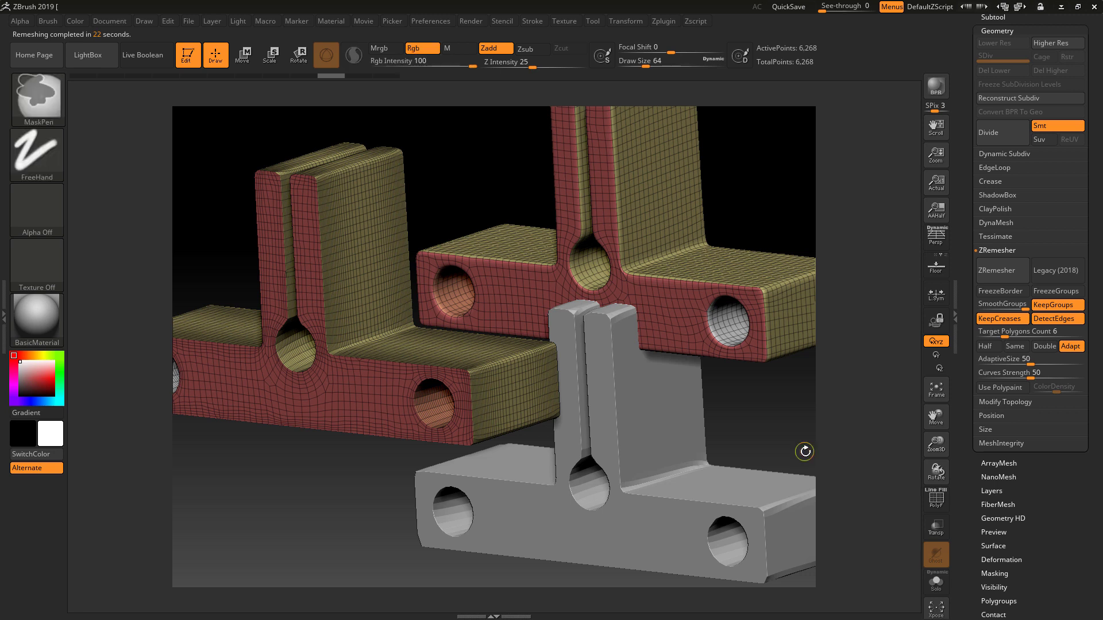
{"action": "key", "text": "ctrl+d"}
{"action": "key", "text": "ctrl+d"}
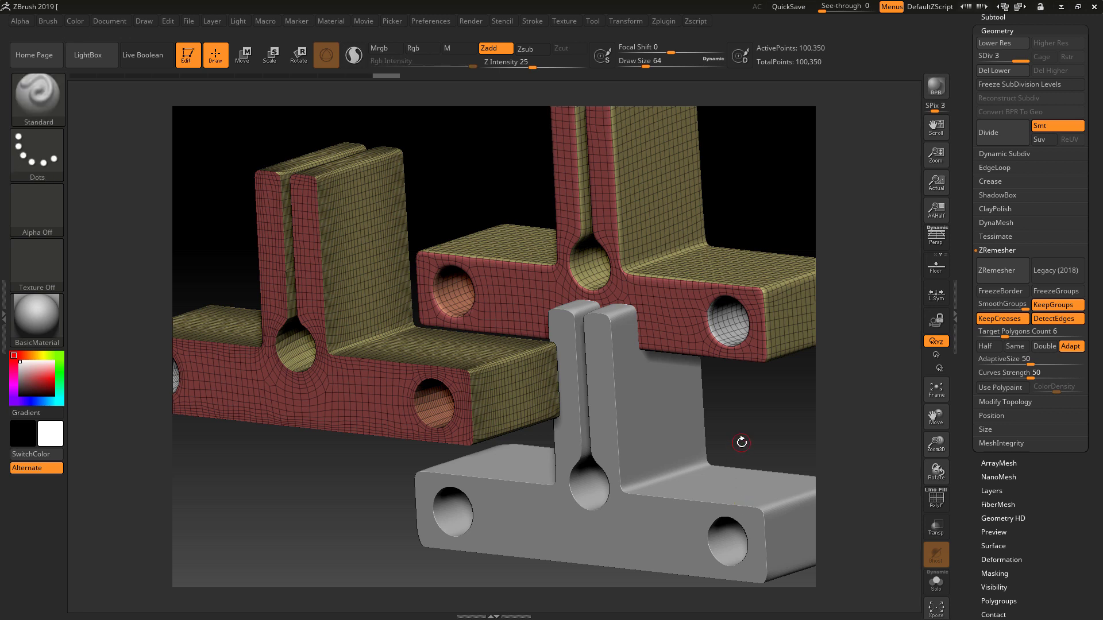
{"action": "mouse_move", "coordinate": [763, 429]}
{"action": "left_mouse_down"}
{"action": "mouse_move", "coordinate": [741, 376]}
{"action": "mouse_move", "coordinate": [770, 426]}
{"action": "left_mouse_up"}
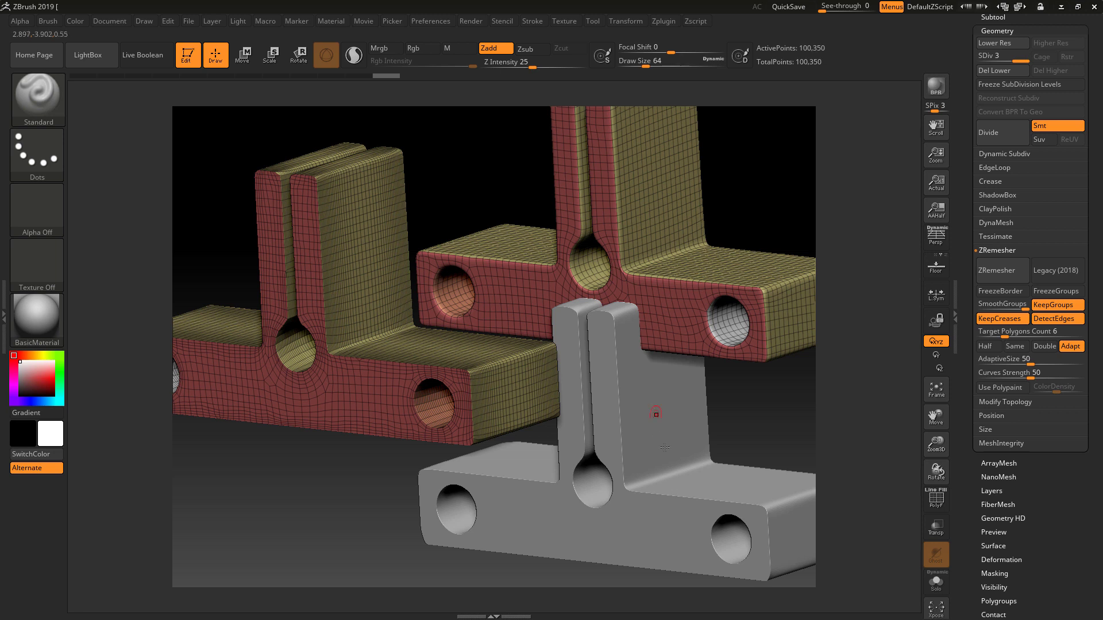
{"action": "left_click", "coordinate": [938, 505]}
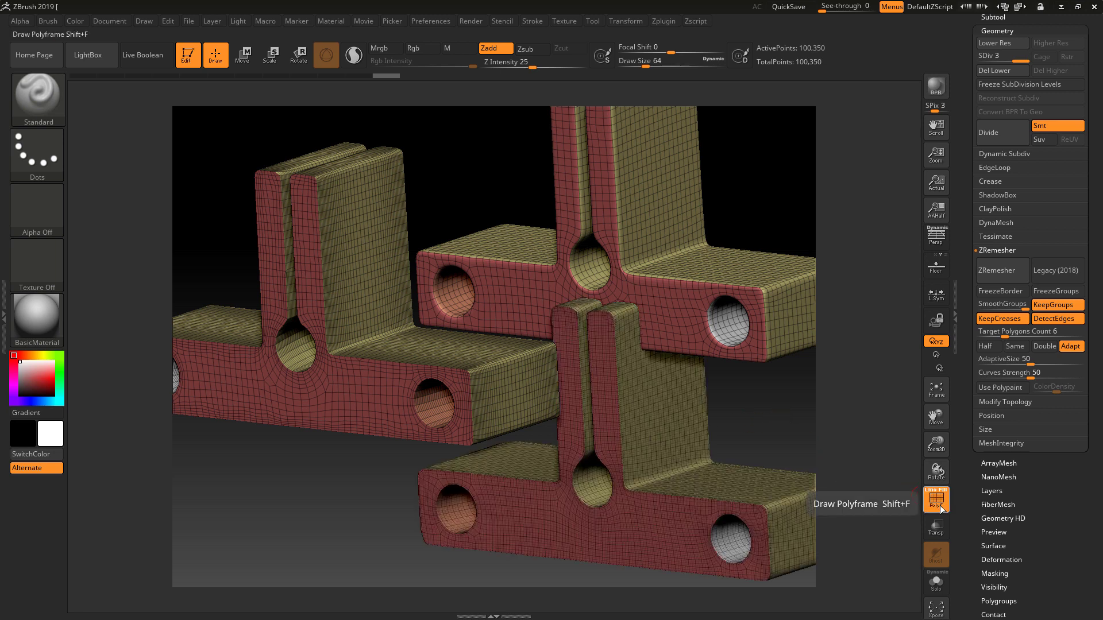
{"action": "left_click", "coordinate": [941, 508]}
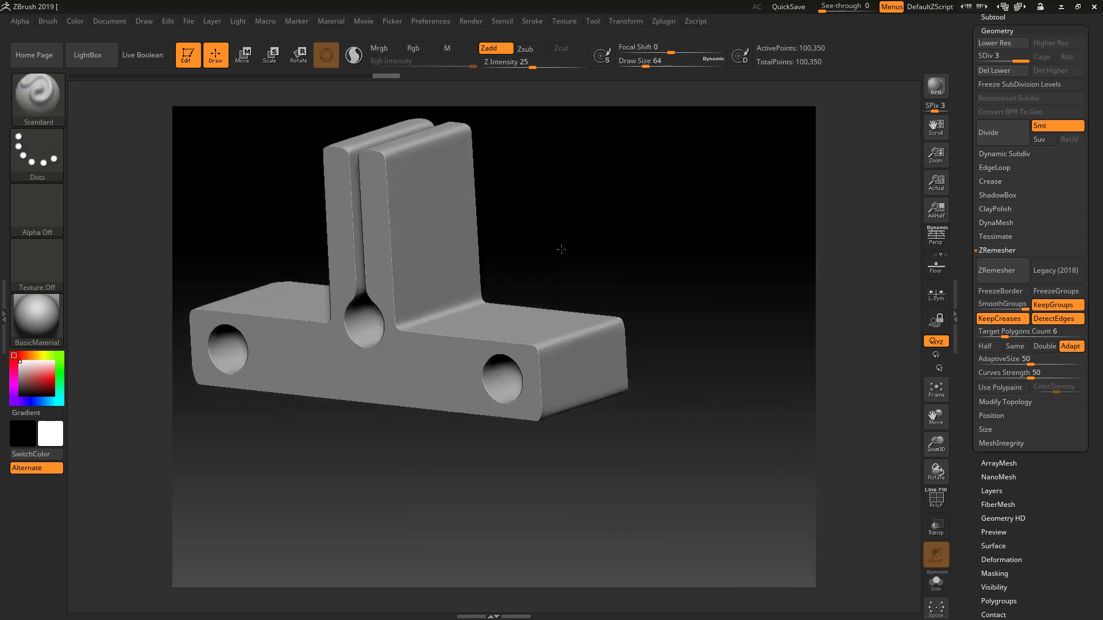
{"action": "left_click_drag", "start_coordinate": [561, 249], "coordinate": [674, 288]}
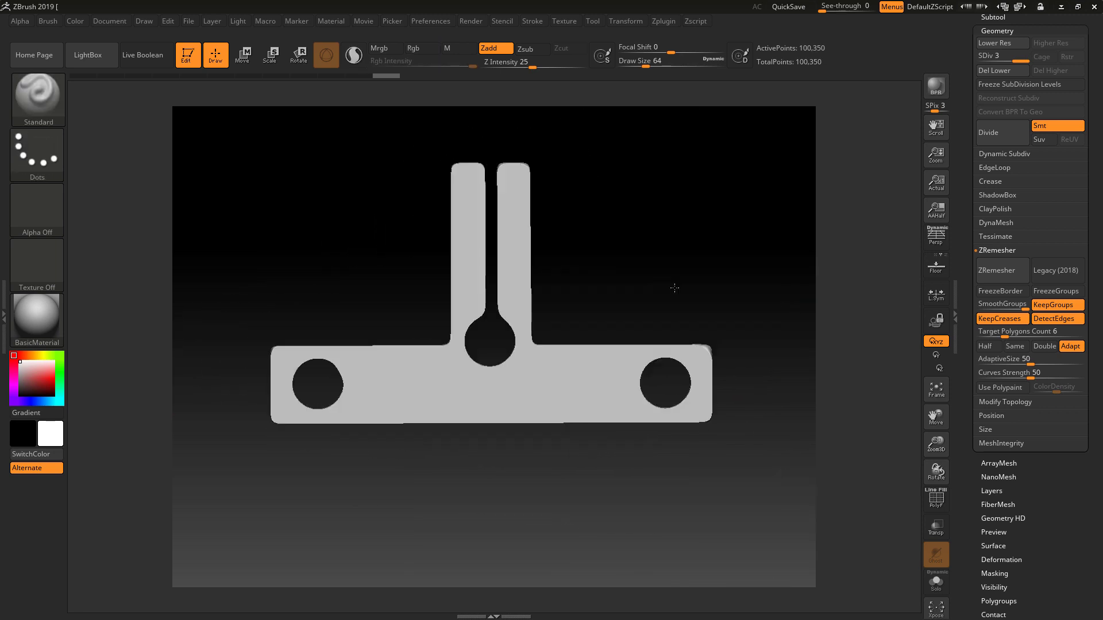
{"action": "key", "text": "shift+d"}
{"action": "key", "text": "shift+d"}
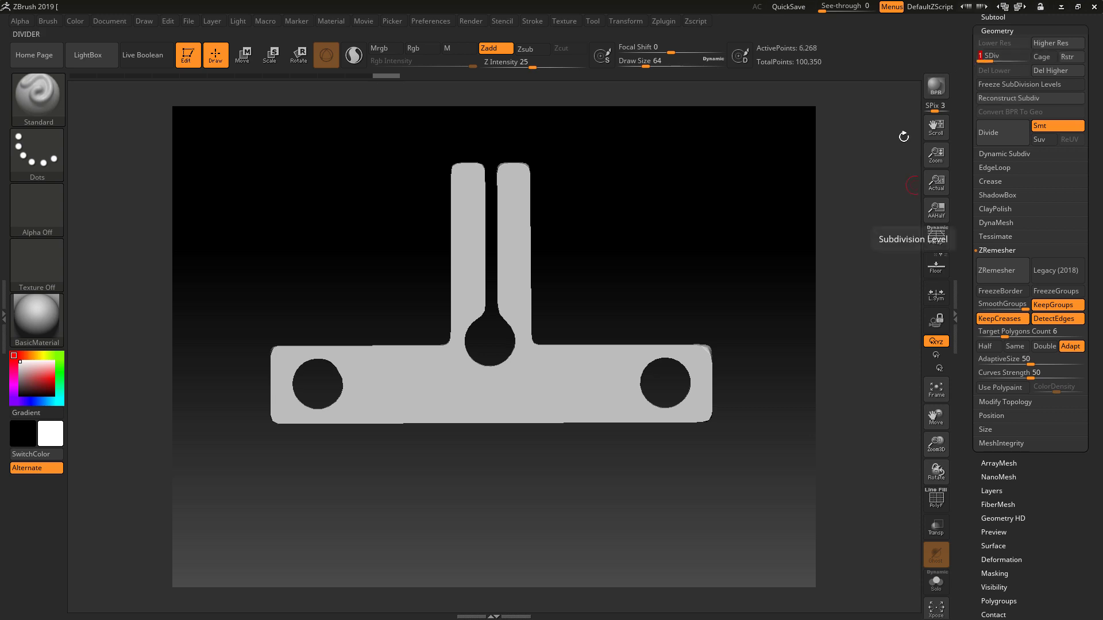
{"action": "left_click_drag", "start_coordinate": [798, 308], "coordinate": [783, 316]}
{"action": "left_click", "coordinate": [925, 492]}
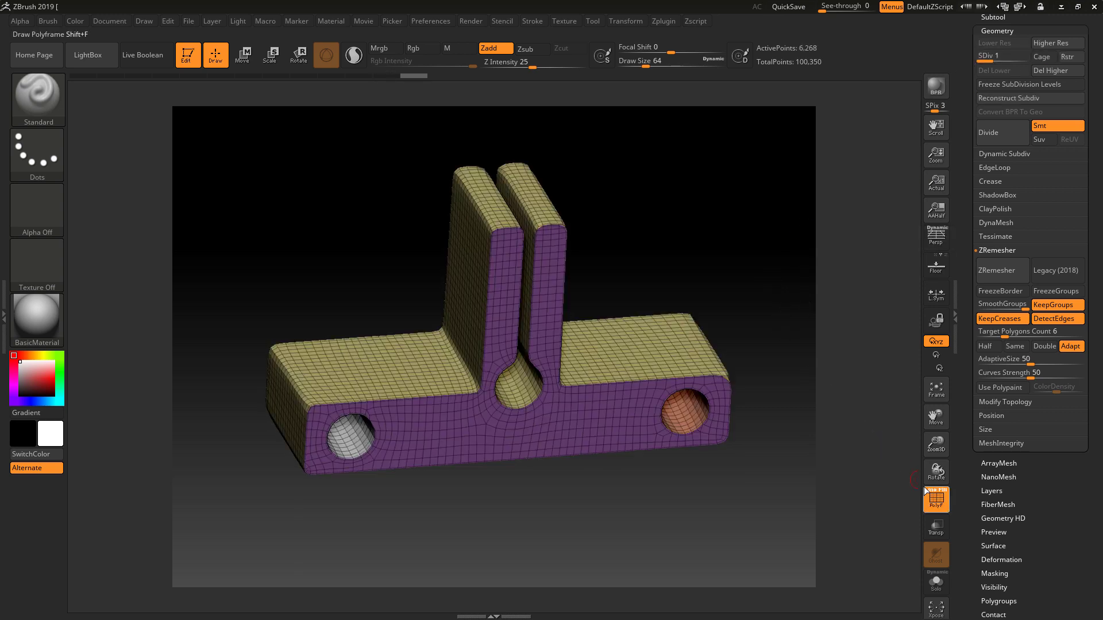
{"action": "left_click_drag", "start_coordinate": [993, 58], "coordinate": [1028, 58]}
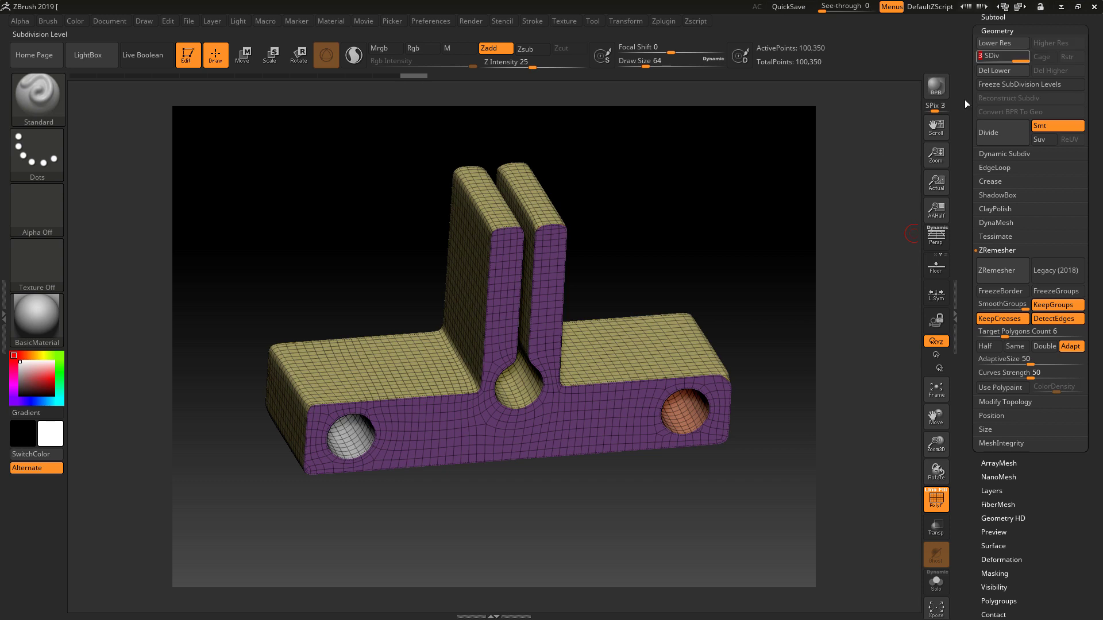
{"action": "left_click", "coordinate": [936, 503]}
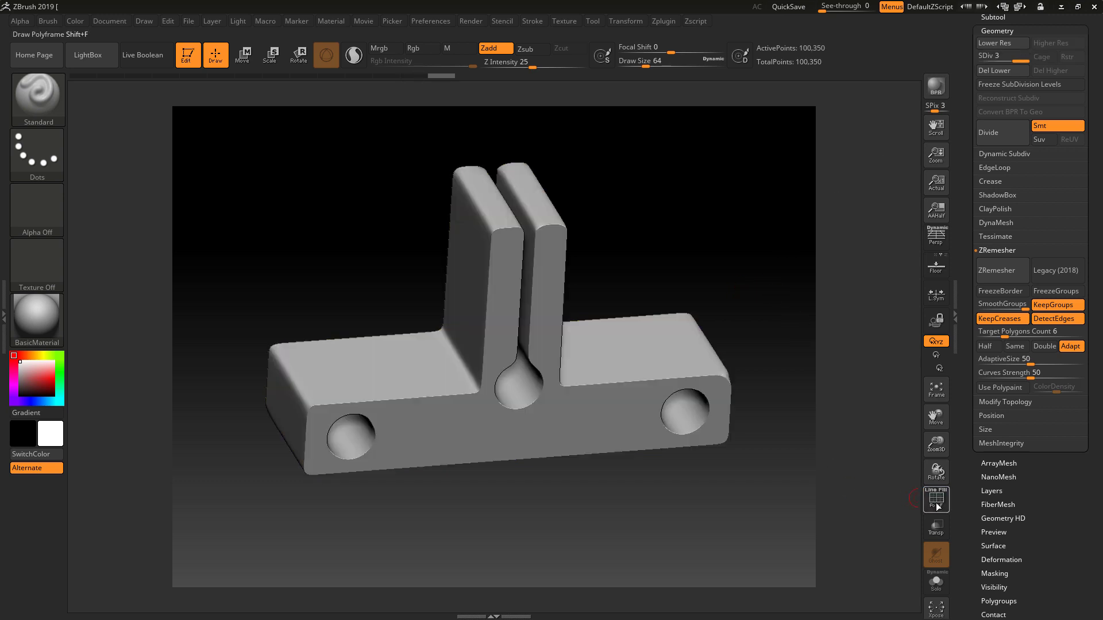
{"action": "left_click_drag", "start_coordinate": [807, 485], "coordinate": [800, 446]}
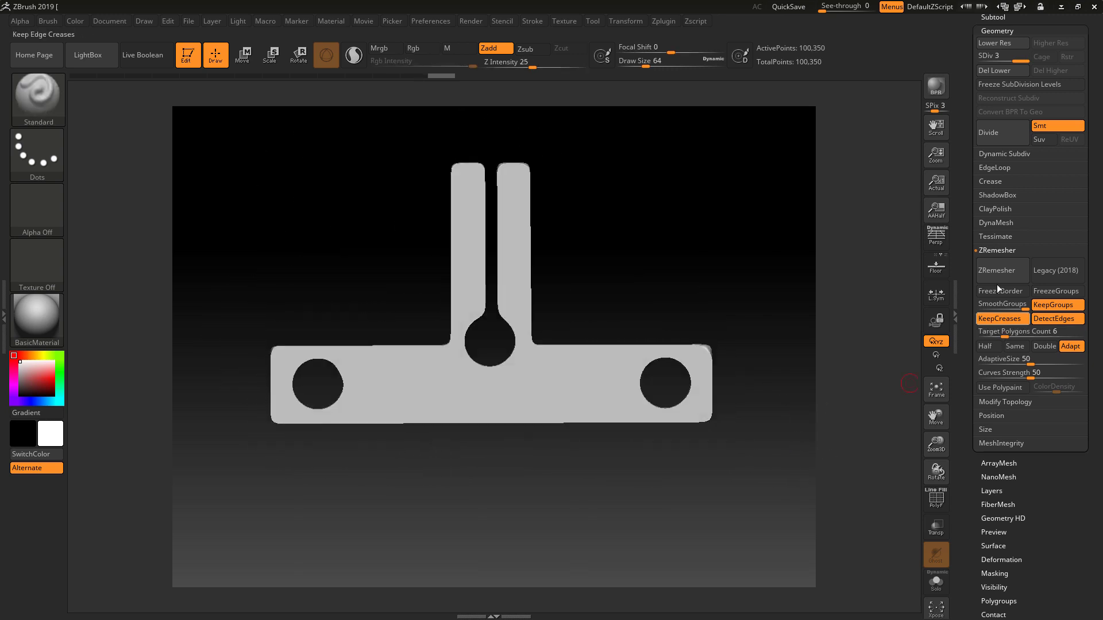
{"action": "left_click", "coordinate": [988, 400]}
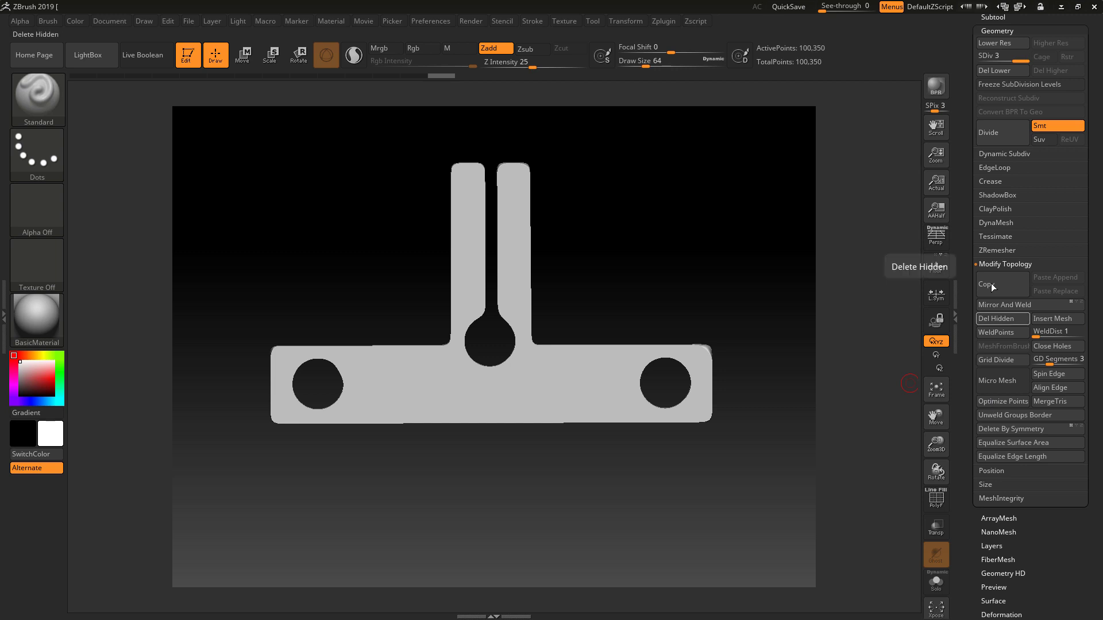
{"action": "left_click", "coordinate": [991, 251]}
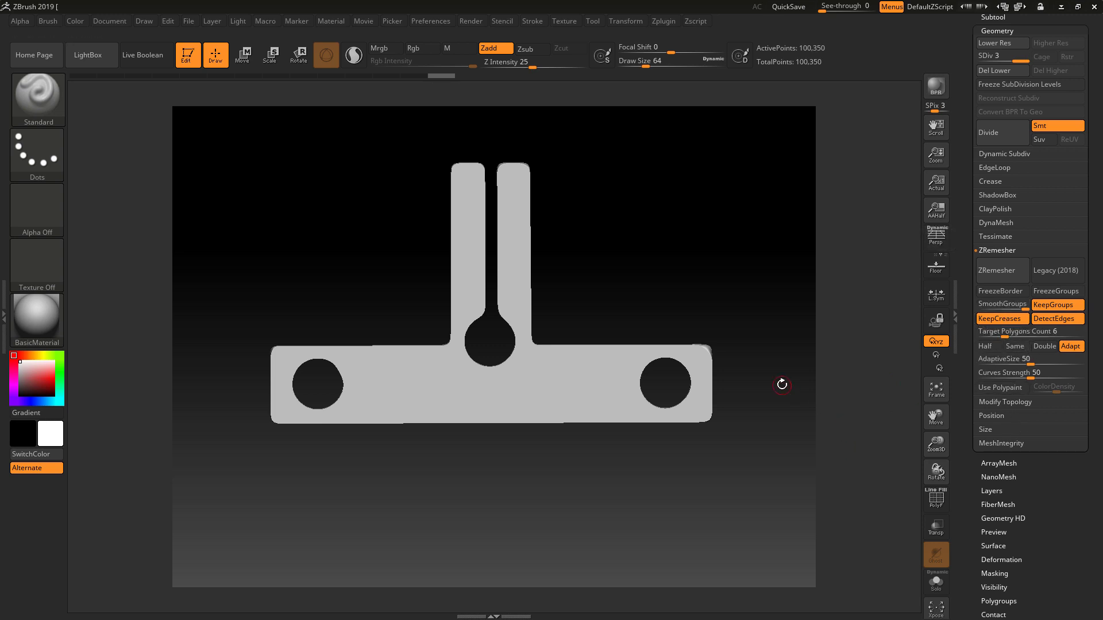
{"action": "left_click_drag", "start_coordinate": [779, 351], "coordinate": [902, 343]}
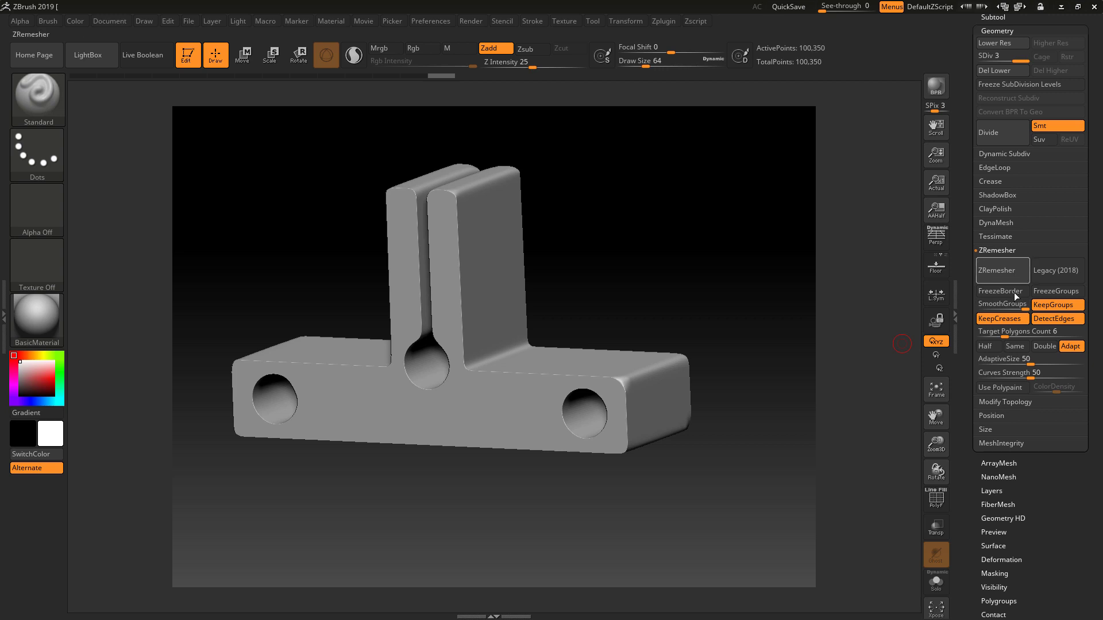
{"action": "left_click_drag", "start_coordinate": [726, 362], "coordinate": [749, 346], "text": "alt"}
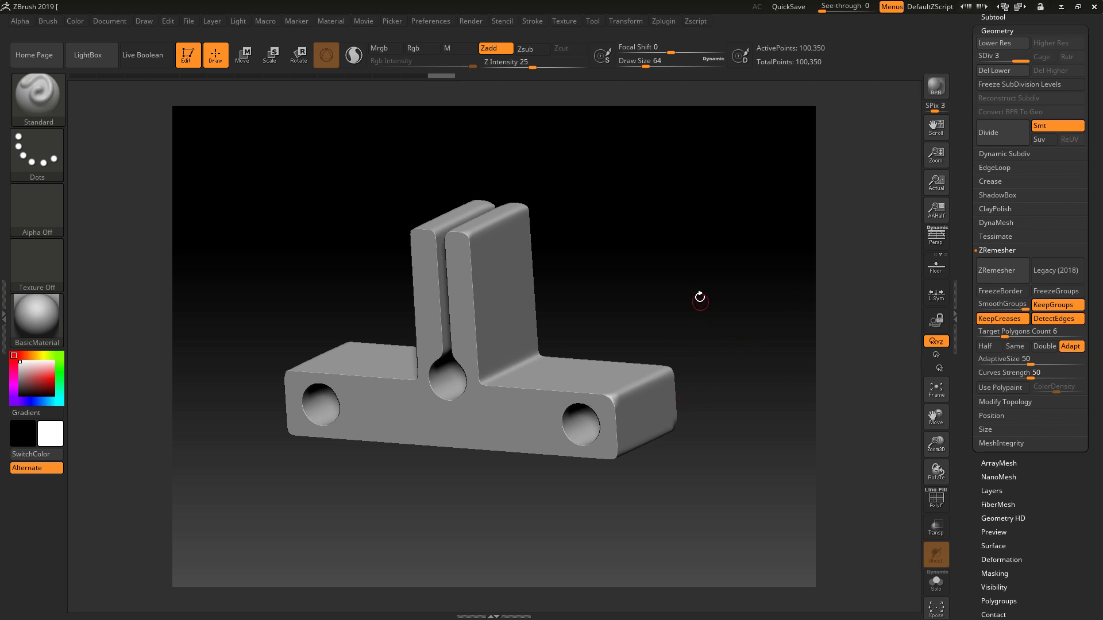
{"action": "left_click_drag", "start_coordinate": [701, 303], "coordinate": [707, 310], "text": "alt"}
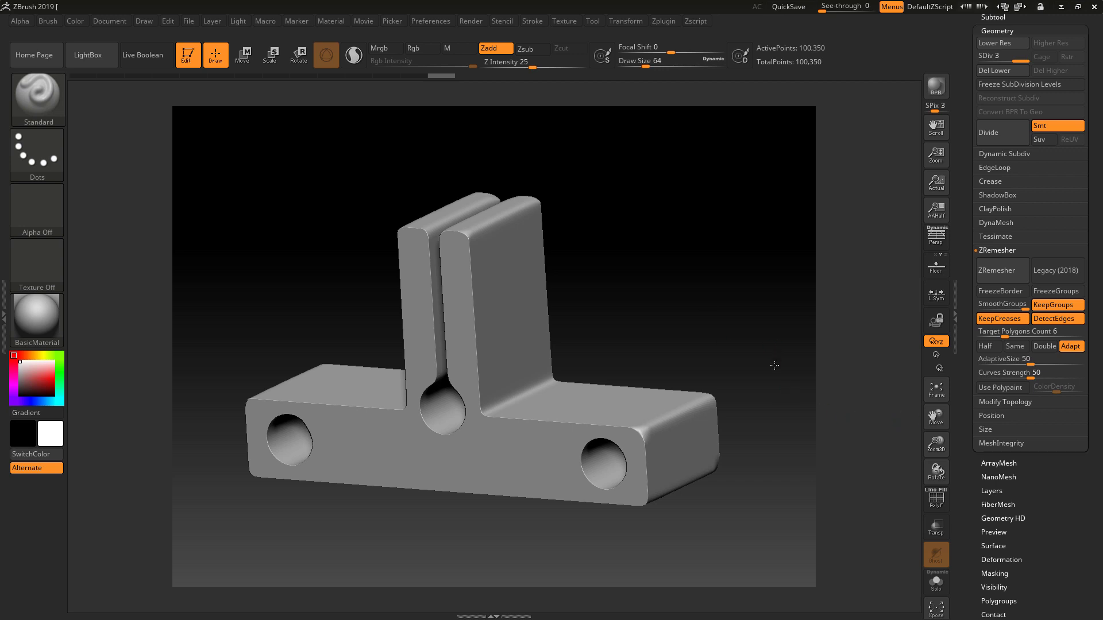
{"action": "left_click_drag", "start_coordinate": [774, 366], "coordinate": [760, 331]}
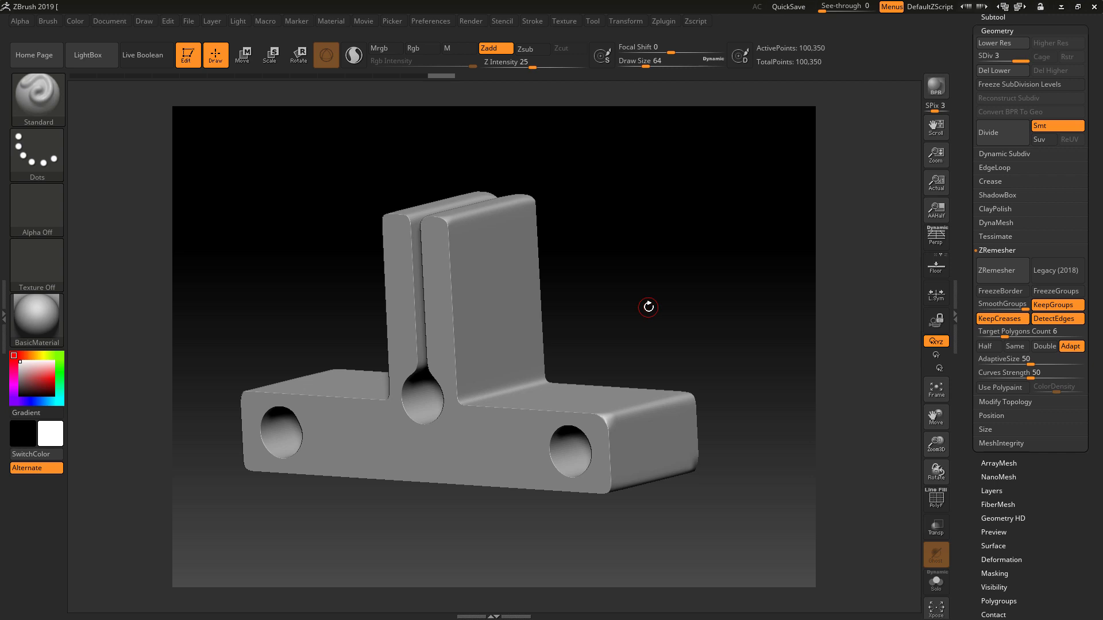
{"action": "left_click_drag", "start_coordinate": [647, 305], "coordinate": [705, 313]}
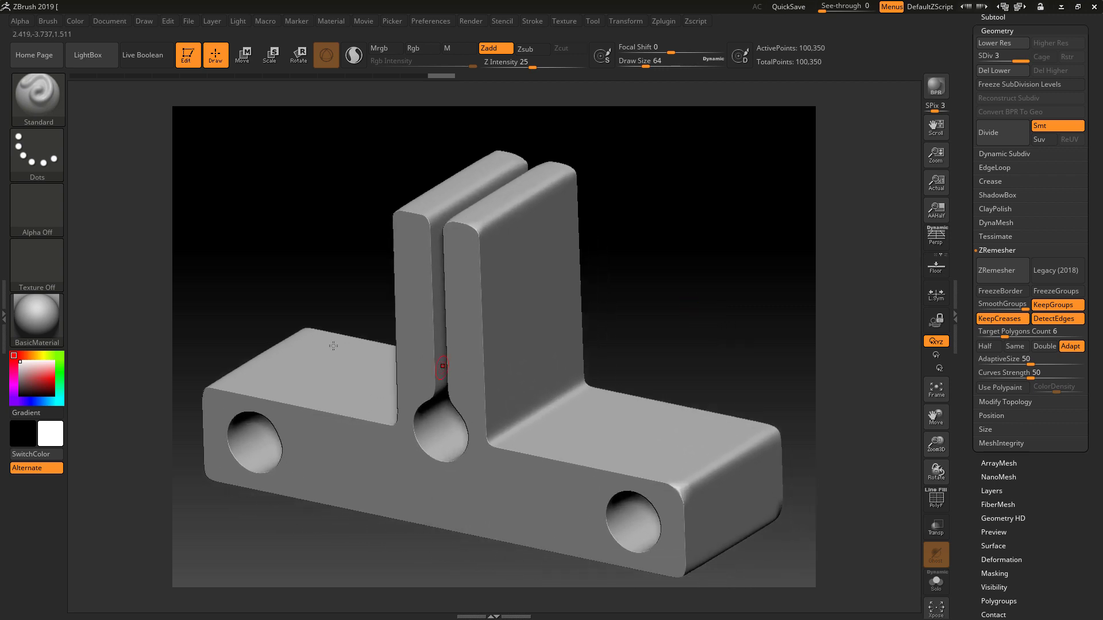